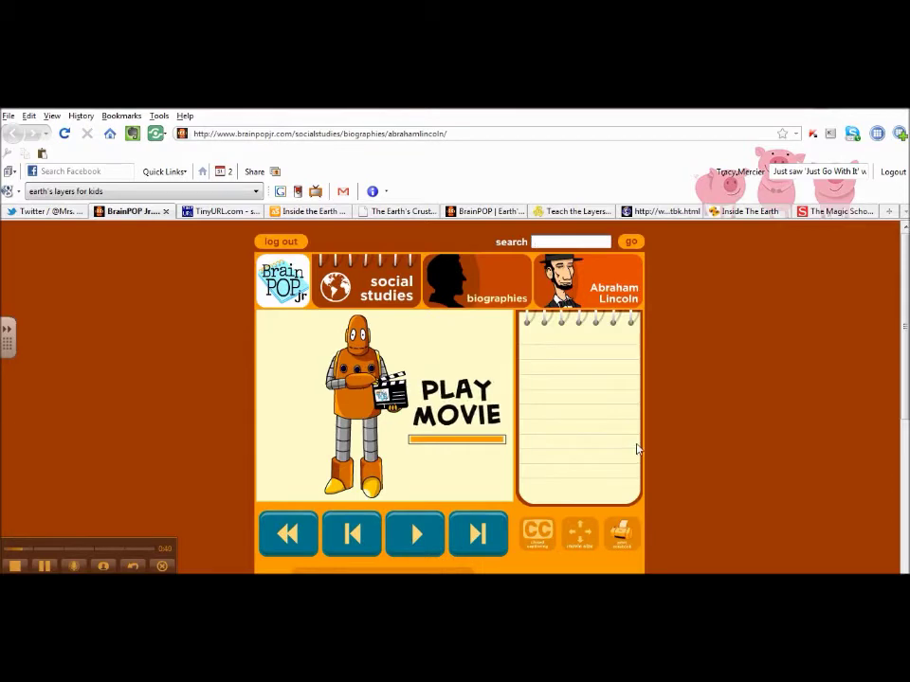
# Step: Close the BrainPOP Jr. Abraham Lincoln page to return to the question tweet on Twitter
pyautogui.click(166, 211)
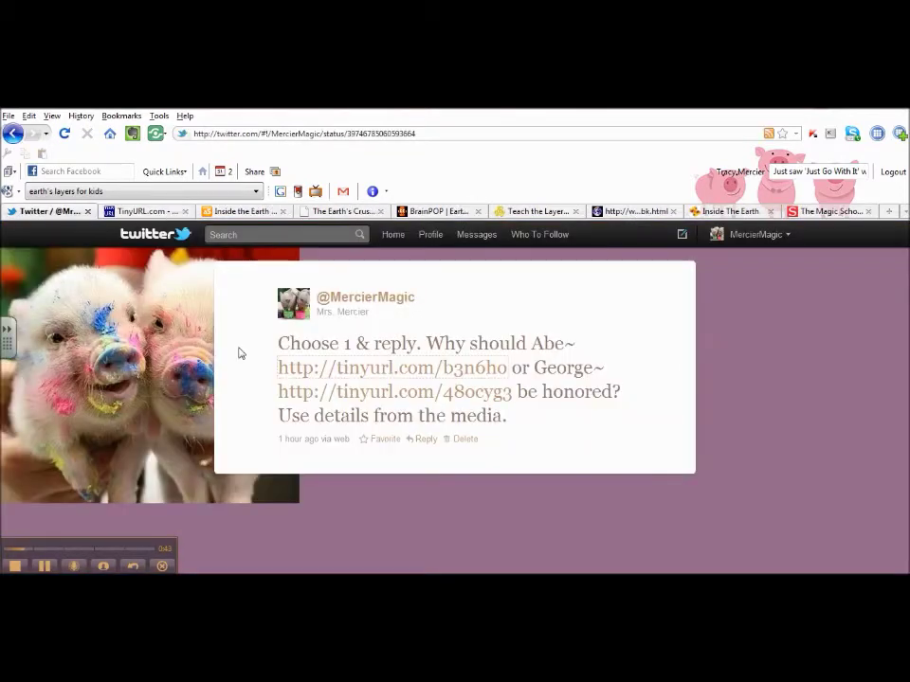
# Step: Start and cancel a reply to the question tweet, then reopen the BrainPOP Jr. Abraham Lincoln page
pyautogui.click(422, 440)
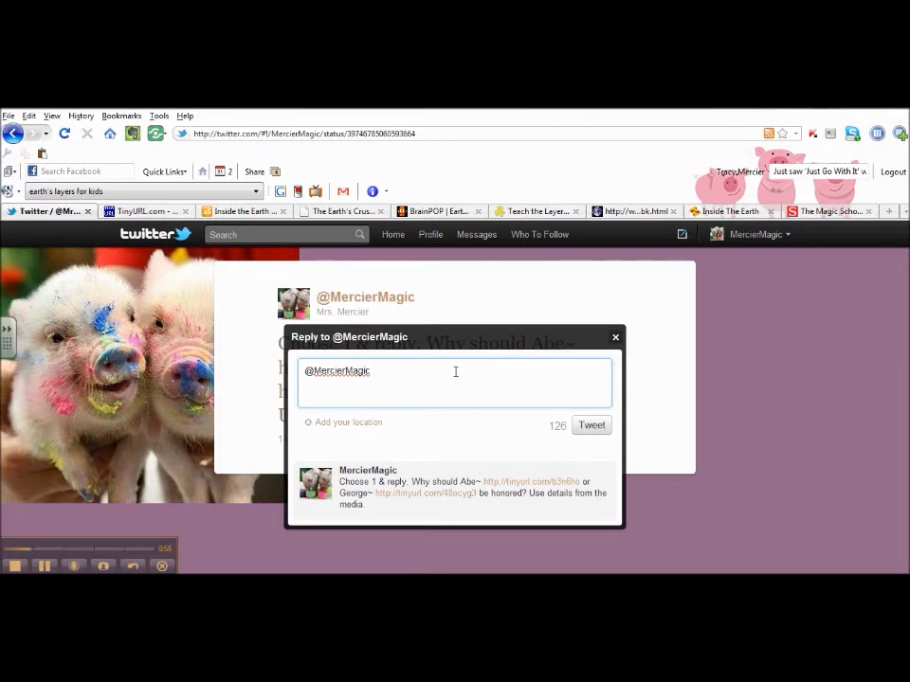
pyautogui.click(615, 339)
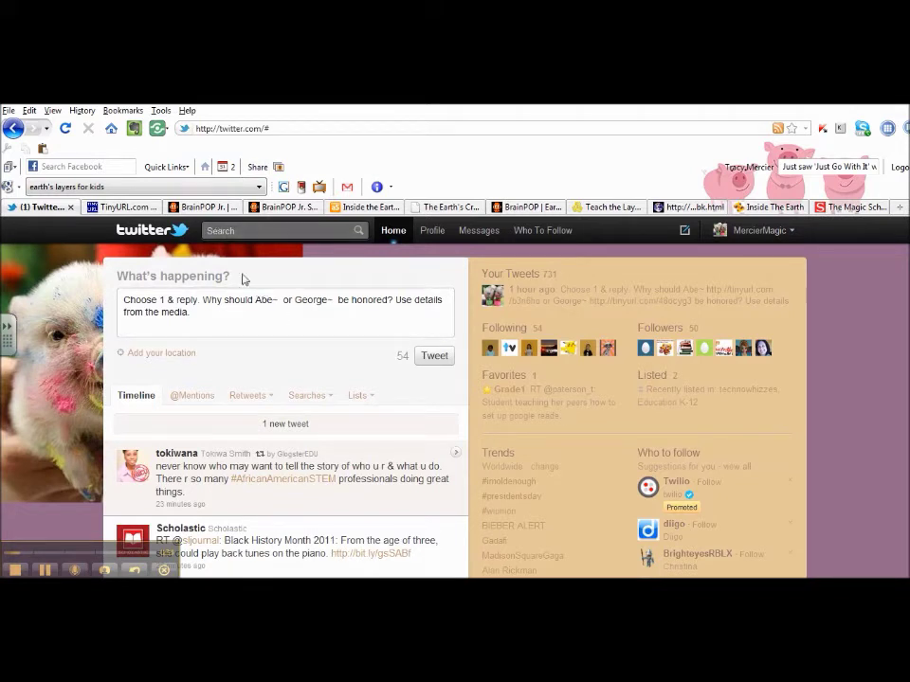
pyautogui.click(204, 206)
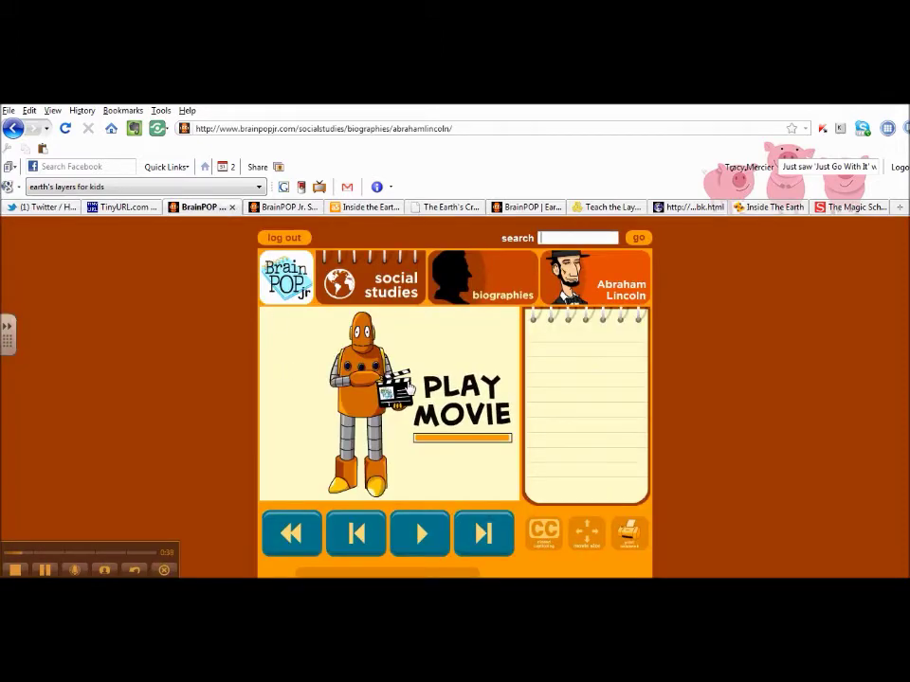
# Step: Shorten the BrainPOP Jr. Abraham Lincoln page address with TinyURL
pyautogui.click(413, 130)
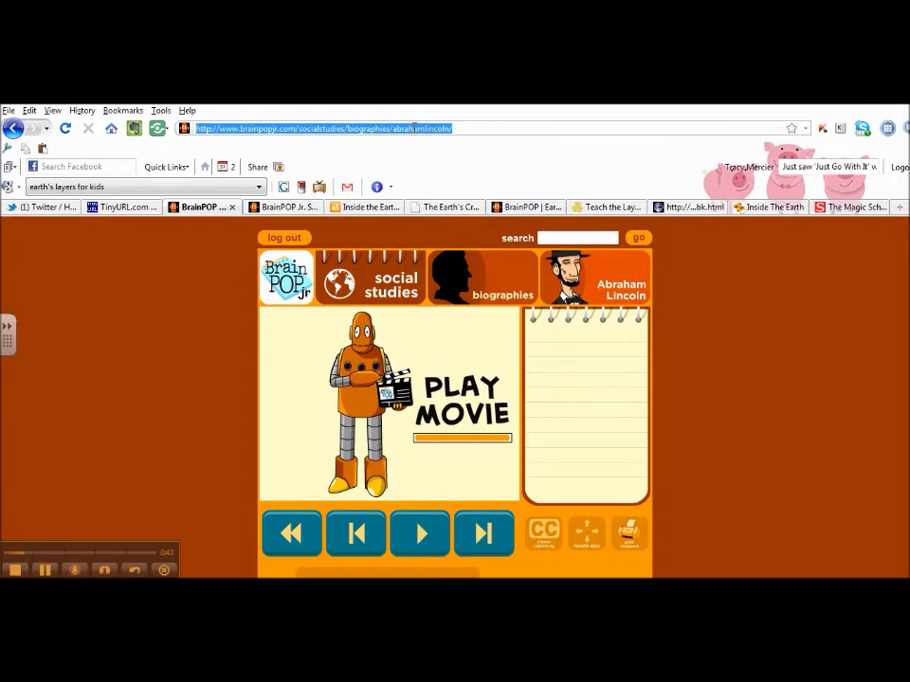
pyautogui.rightClick(412, 128)
pyautogui.click(441, 171)
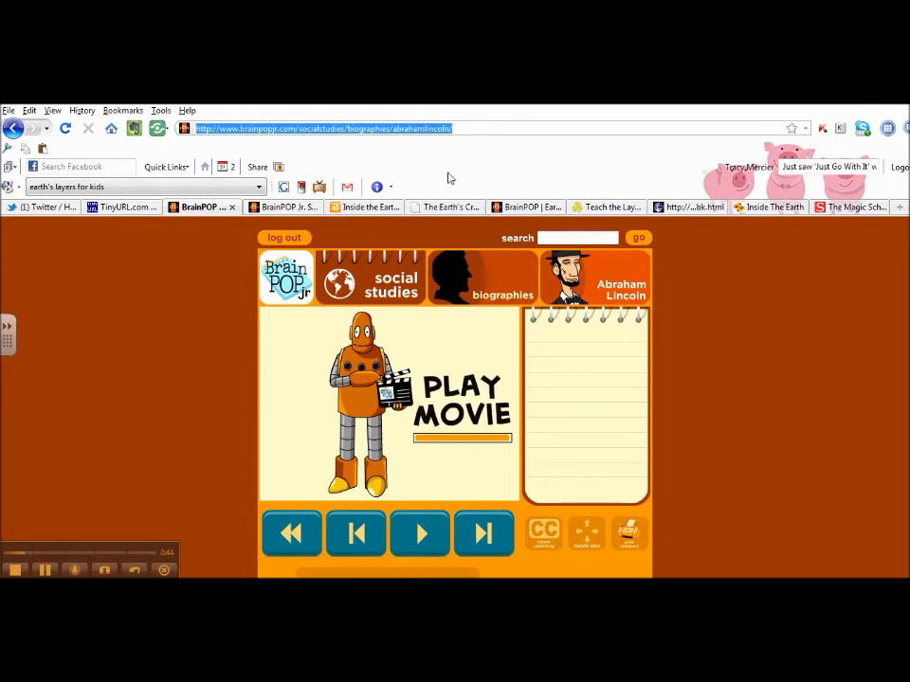
pyautogui.click(123, 207)
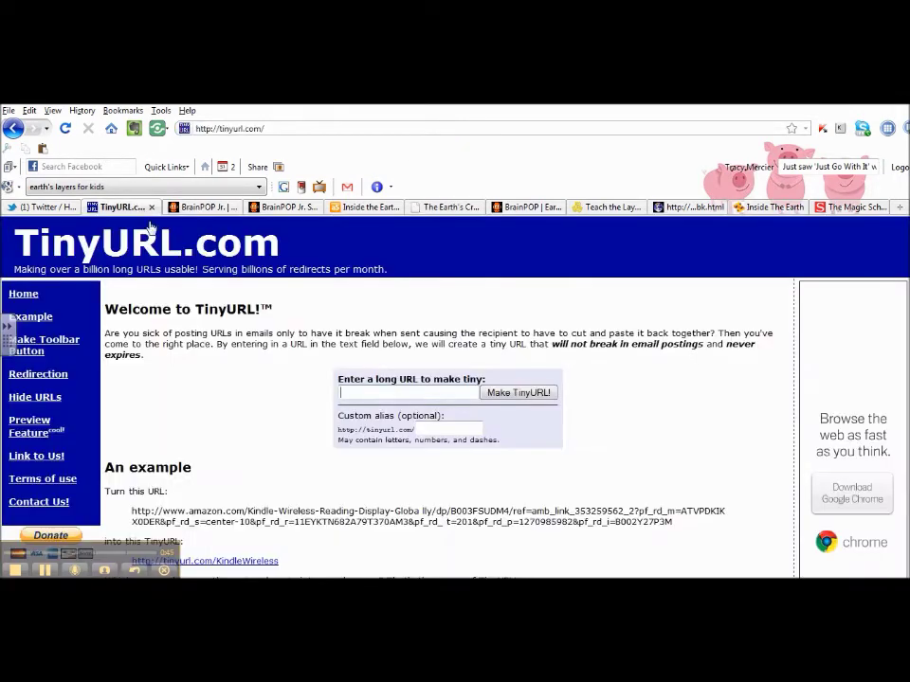
pyautogui.rightClick(381, 392)
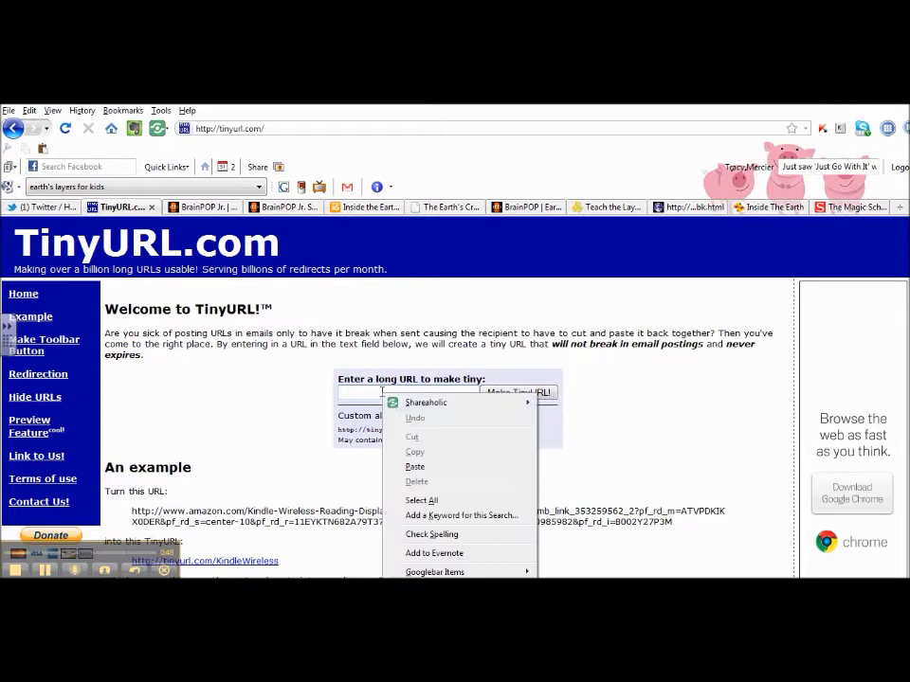
pyautogui.click(415, 467)
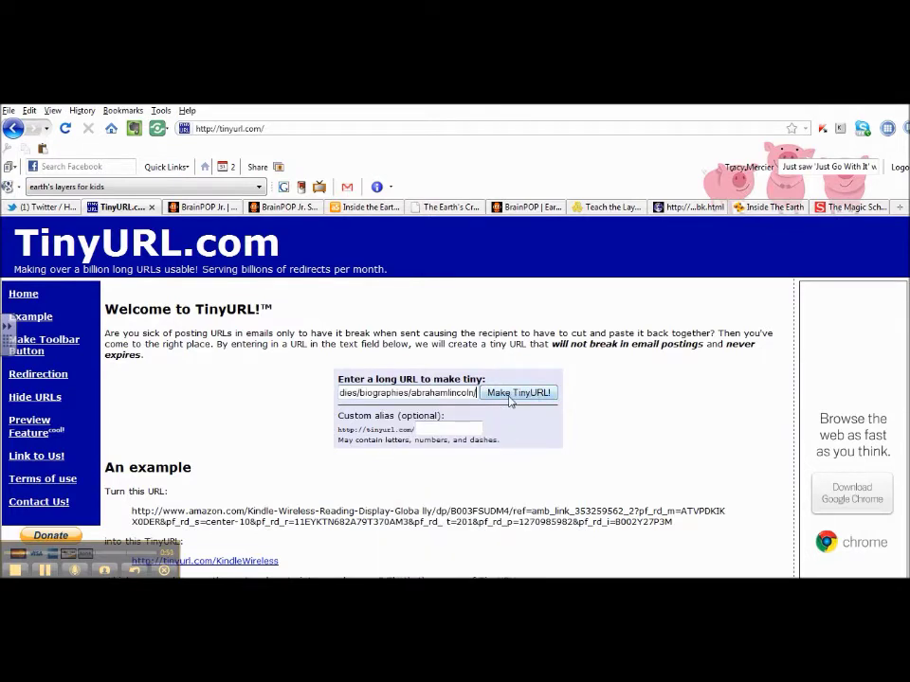
pyautogui.click(509, 402)
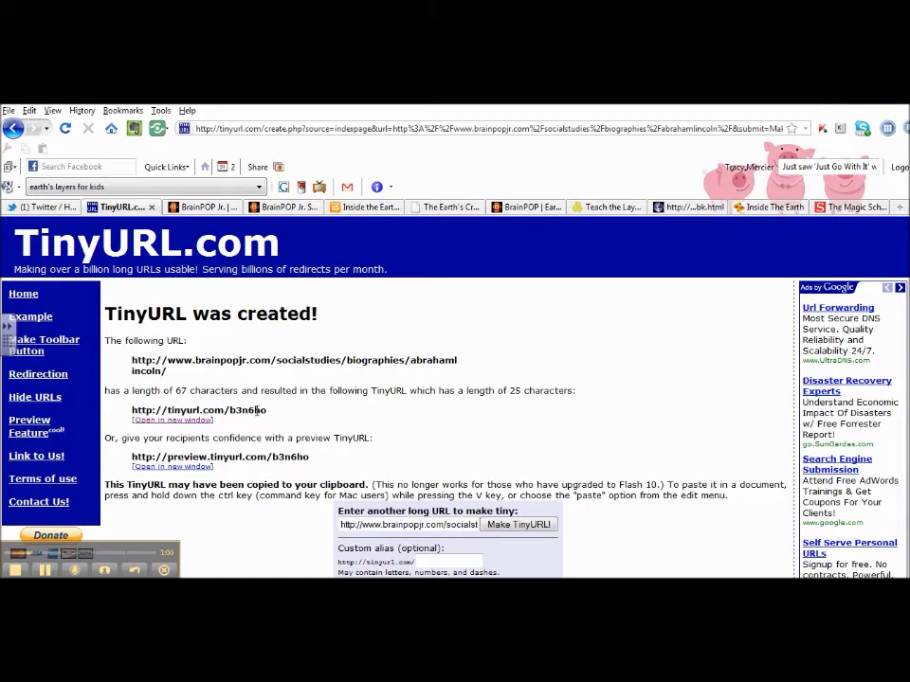
pyautogui.tripleClick(256, 409)
pyautogui.rightClick(257, 412)
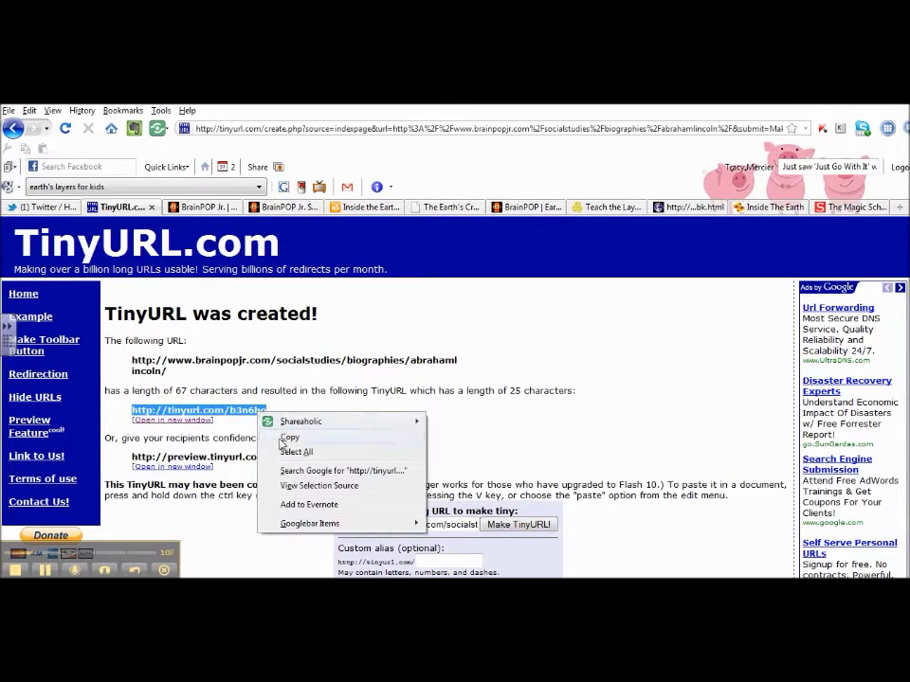
pyautogui.click(288, 438)
pyautogui.click(42, 206)
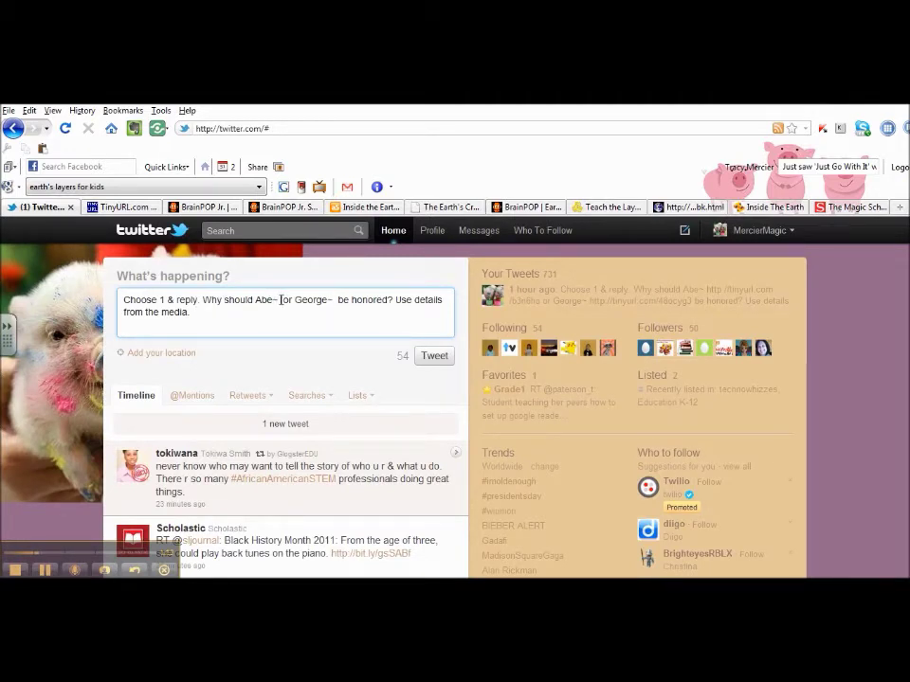
pyautogui.rightClick(281, 300)
pyautogui.click(314, 373)
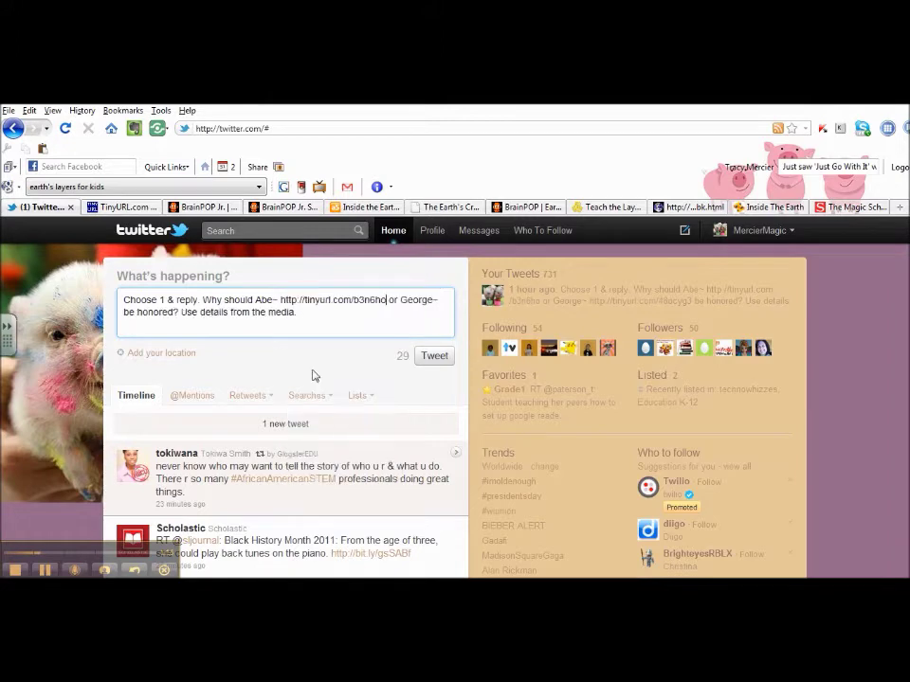
pyautogui.click(203, 206)
# Step: Open the BrainPOP Jr. George Washington biography page and copy its address
pyautogui.click(279, 207)
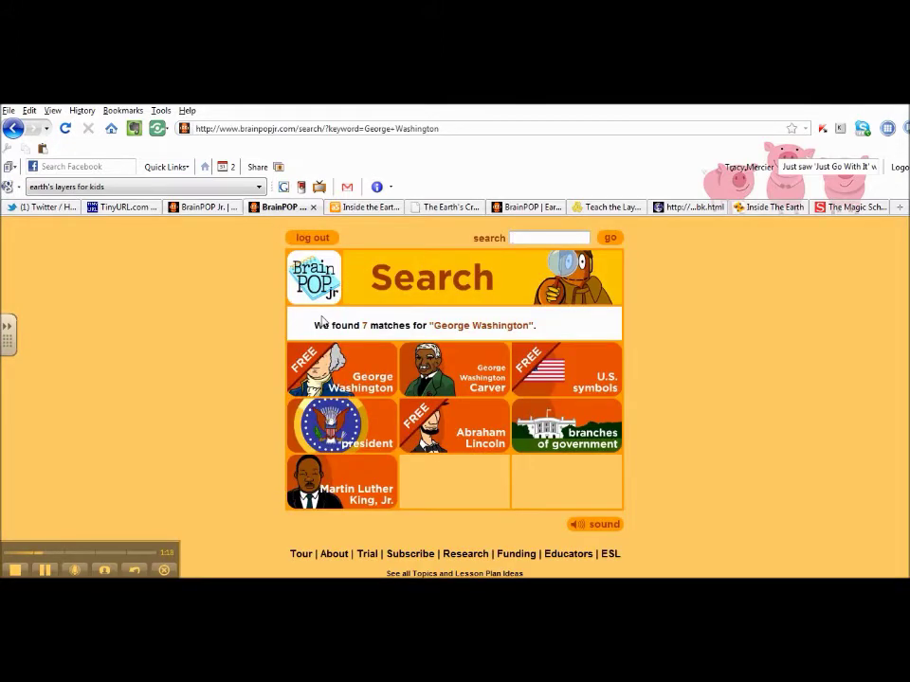
pyautogui.click(326, 365)
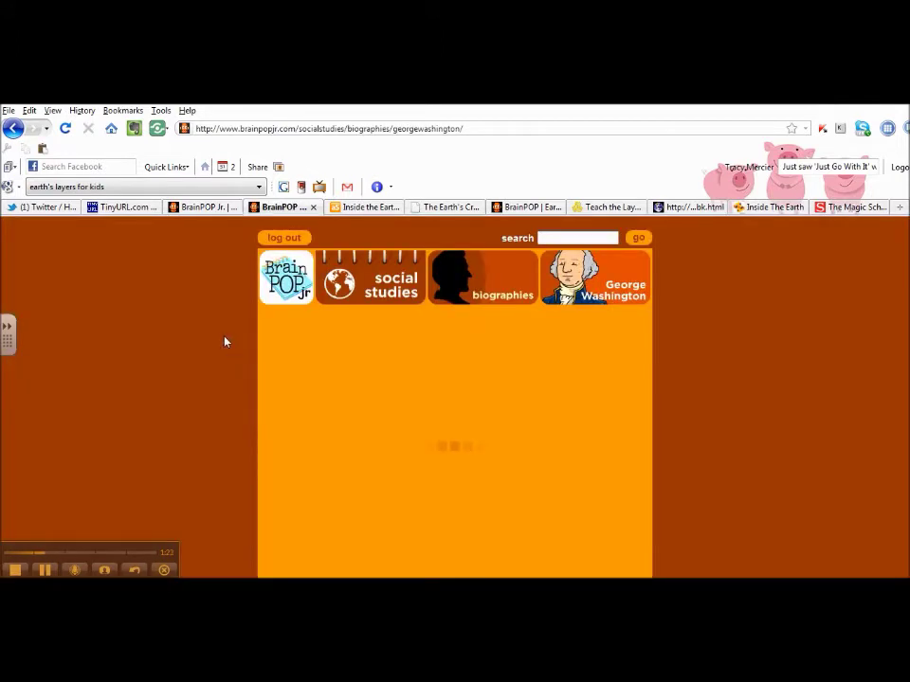
pyautogui.click(456, 128)
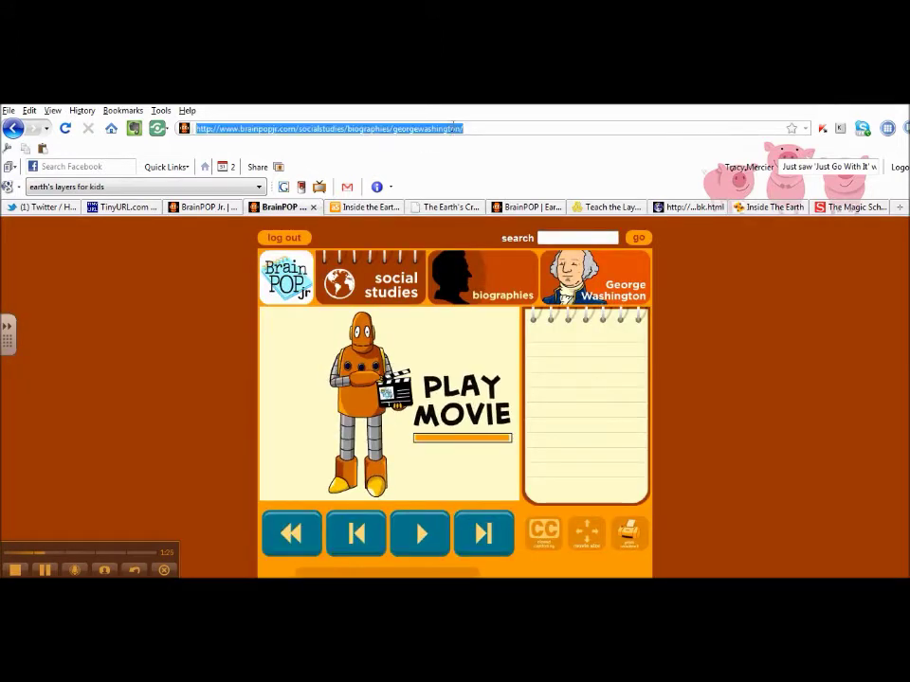
pyautogui.rightClick(456, 128)
pyautogui.click(471, 169)
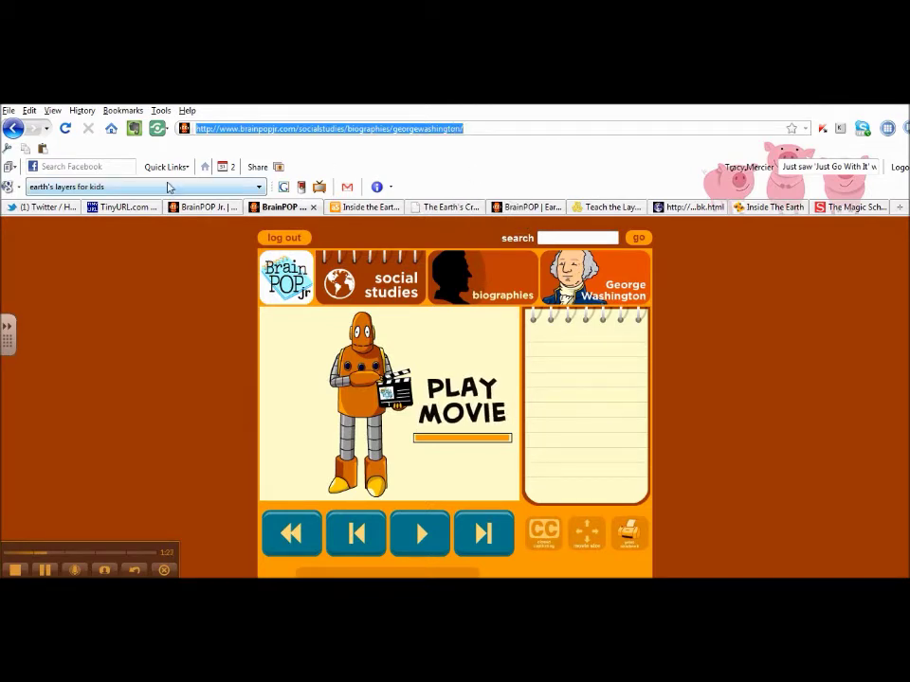
pyautogui.click(142, 205)
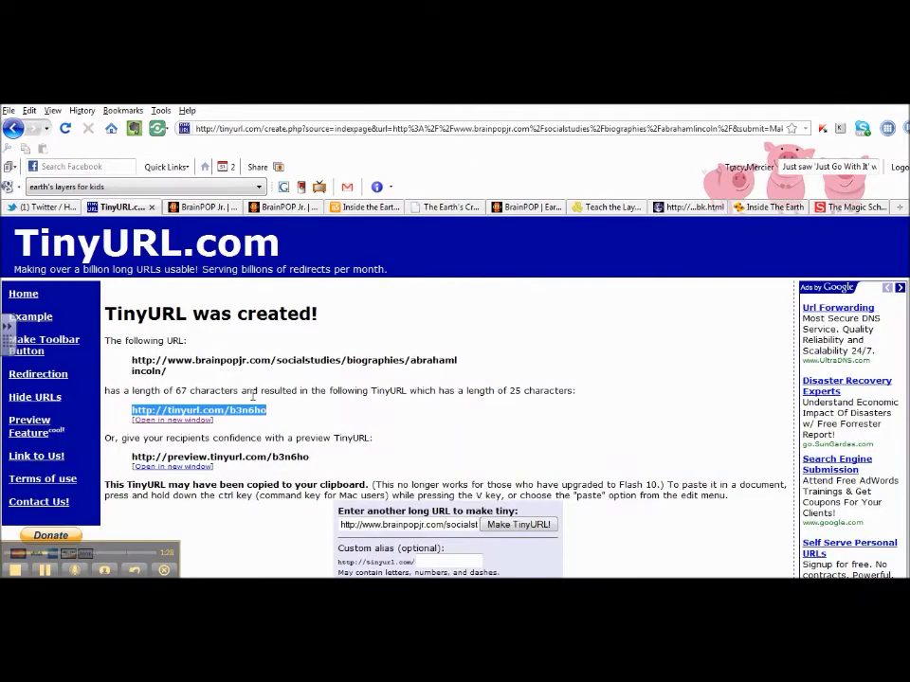
pyautogui.scroll(-1, 331, 407)
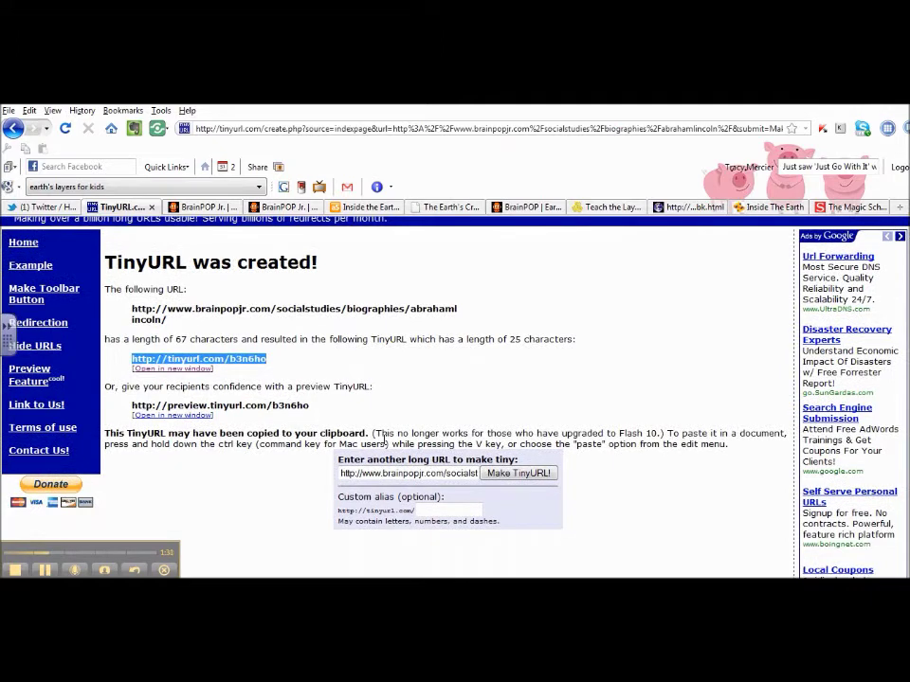
pyautogui.click(377, 471)
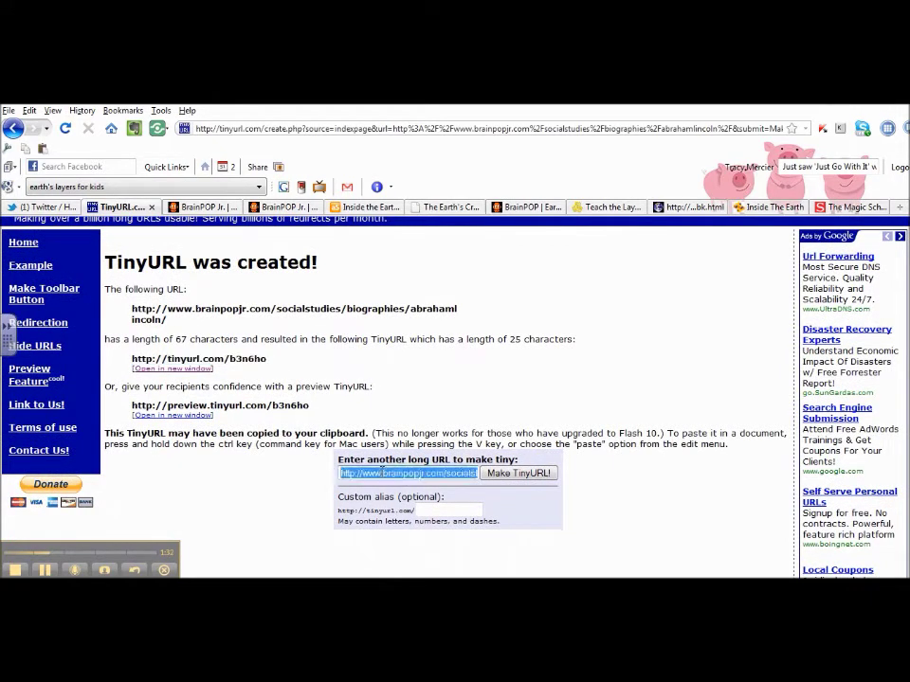
pyautogui.tripleClick(382, 471)
pyautogui.rightClick(382, 471)
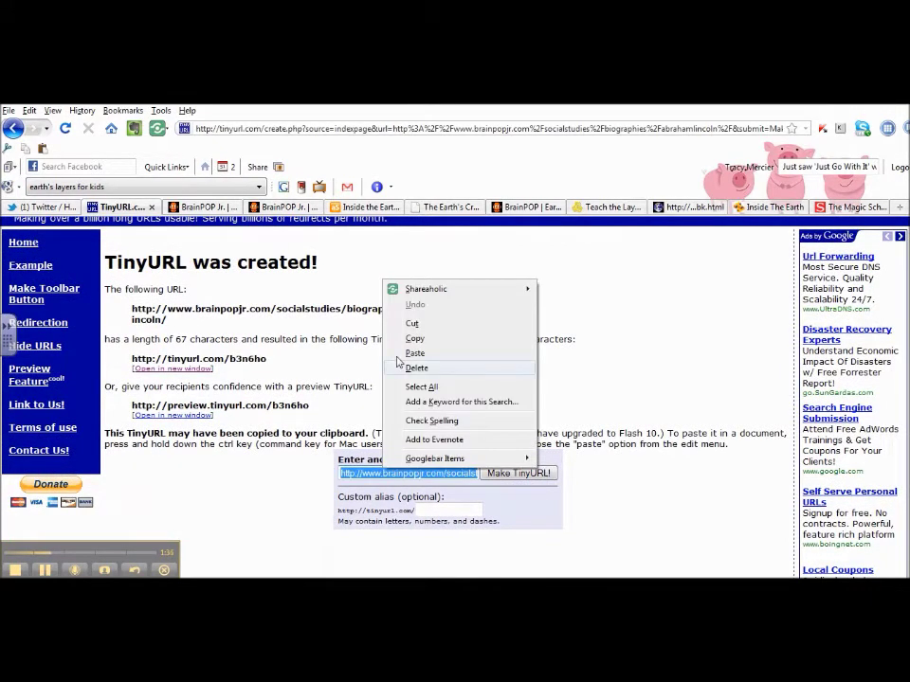
pyautogui.click(407, 352)
pyautogui.click(493, 476)
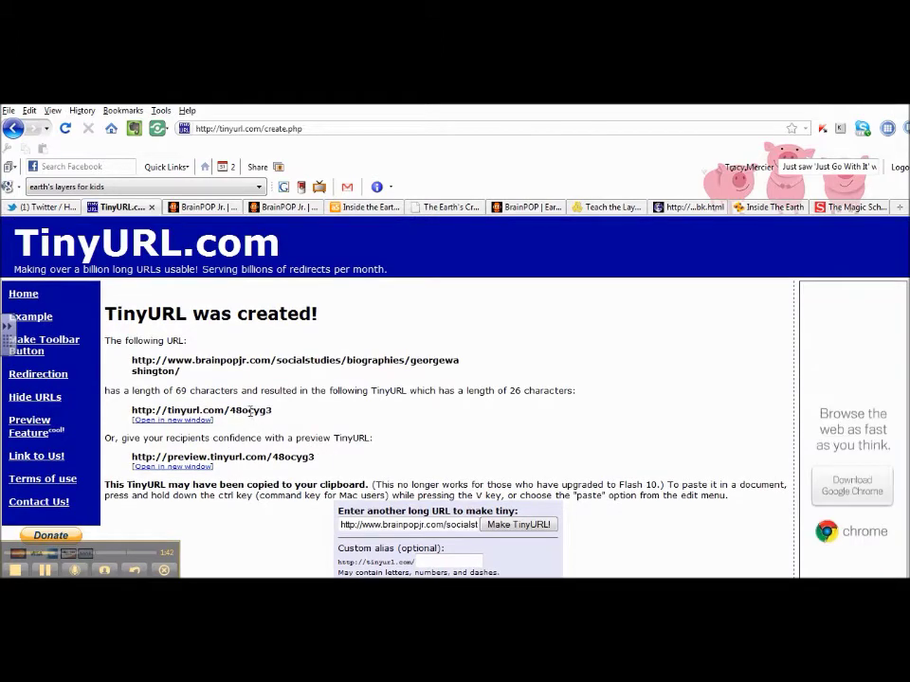
pyautogui.tripleClick(249, 410)
pyautogui.rightClick(249, 410)
pyautogui.click(281, 434)
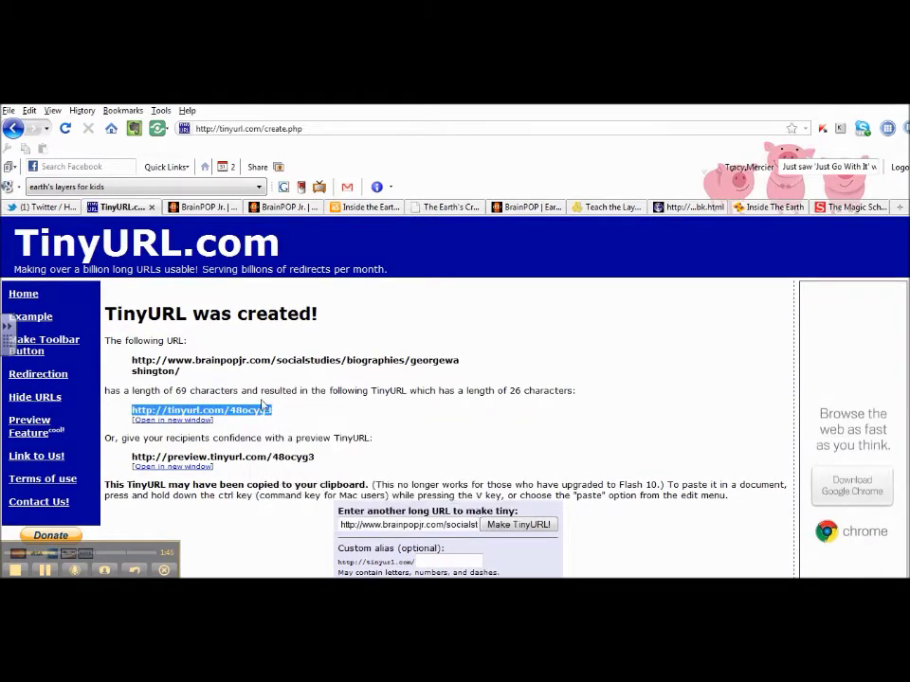
pyautogui.click(52, 206)
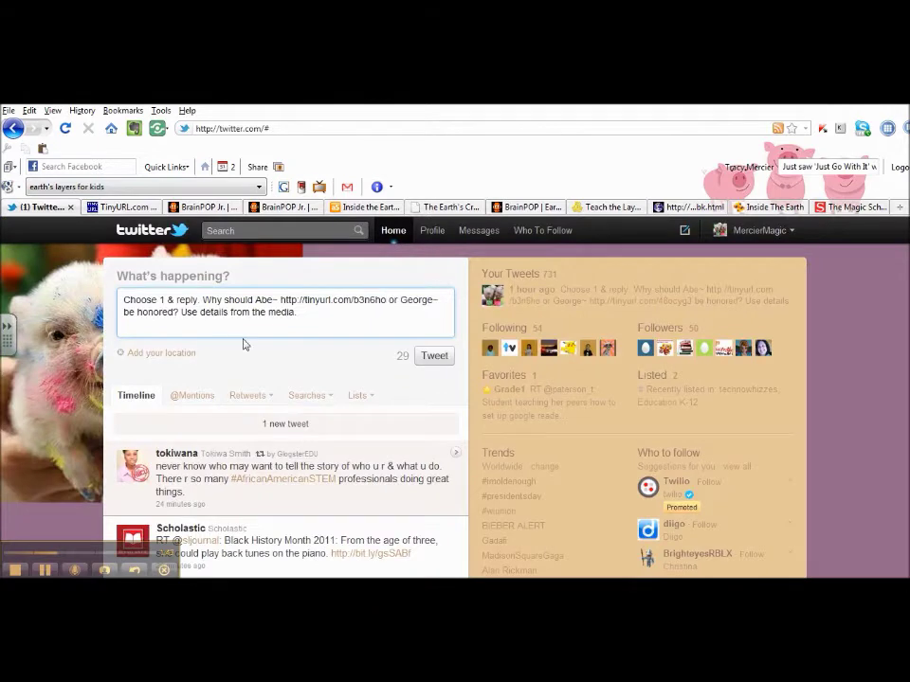
pyautogui.rightClick(441, 299)
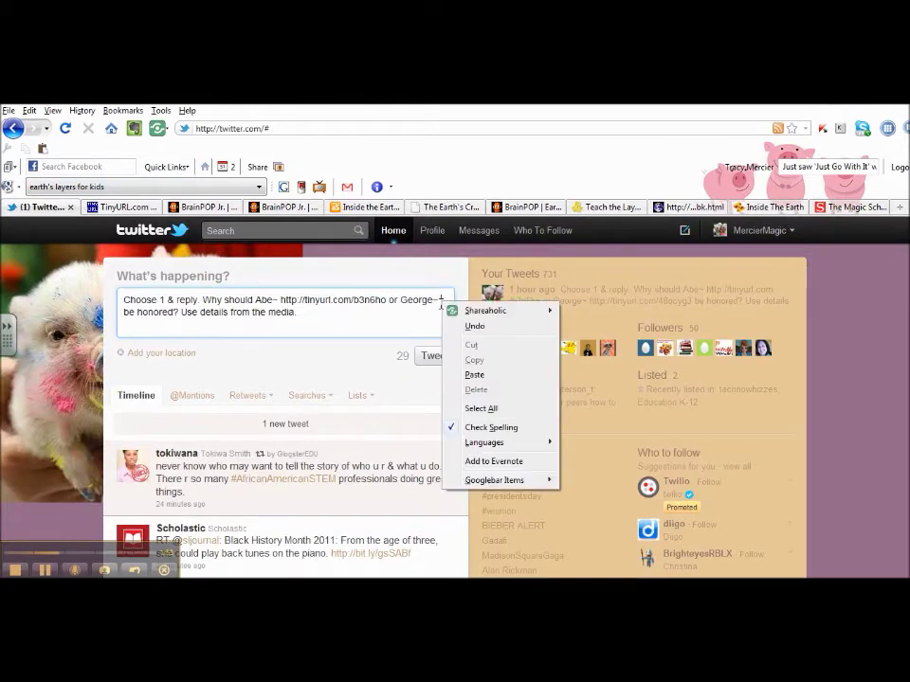
pyautogui.click(474, 375)
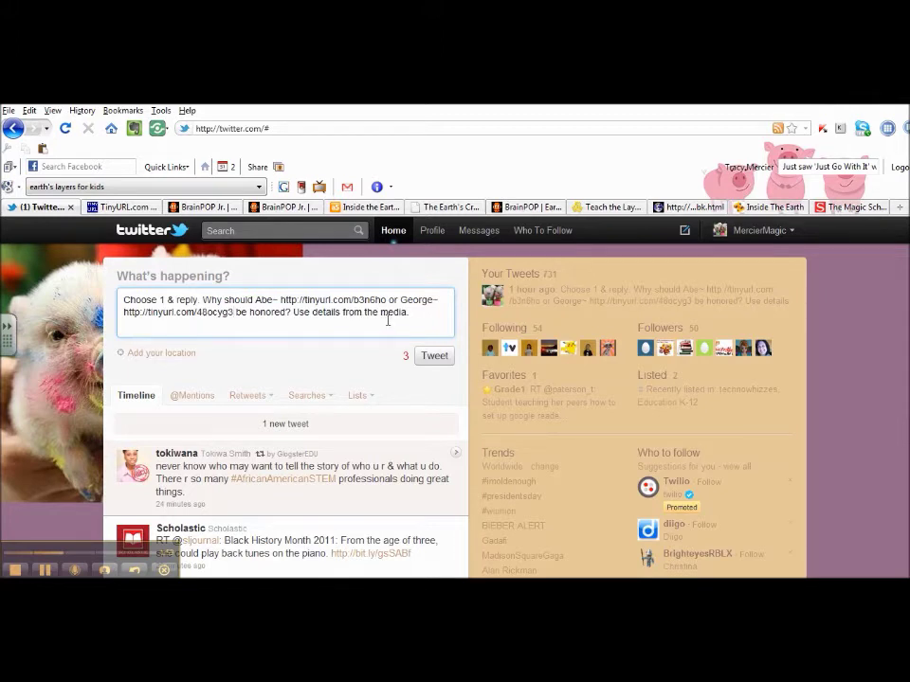
pyautogui.click(419, 358)
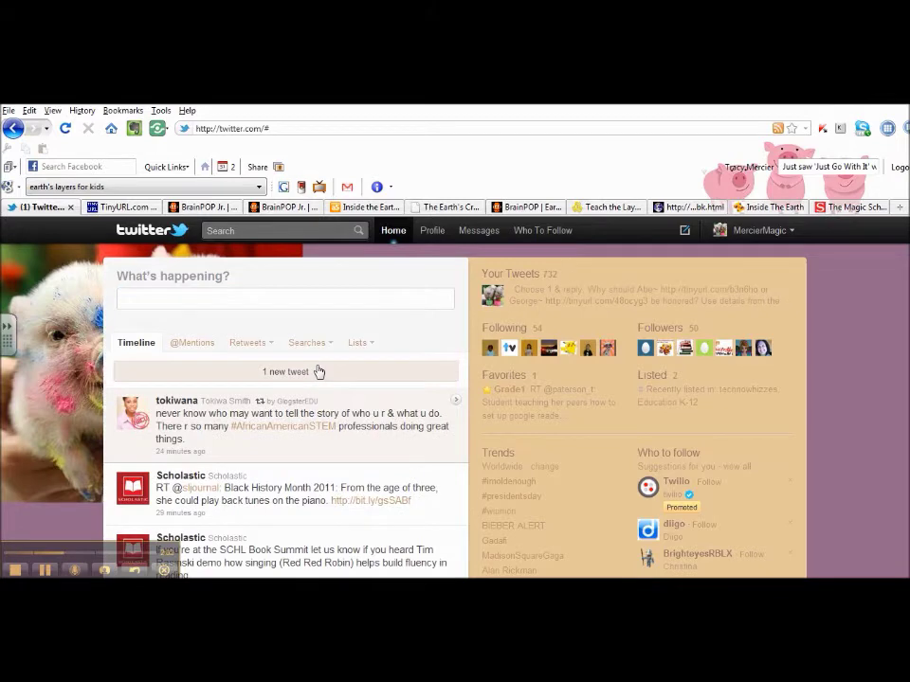
pyautogui.click(245, 374)
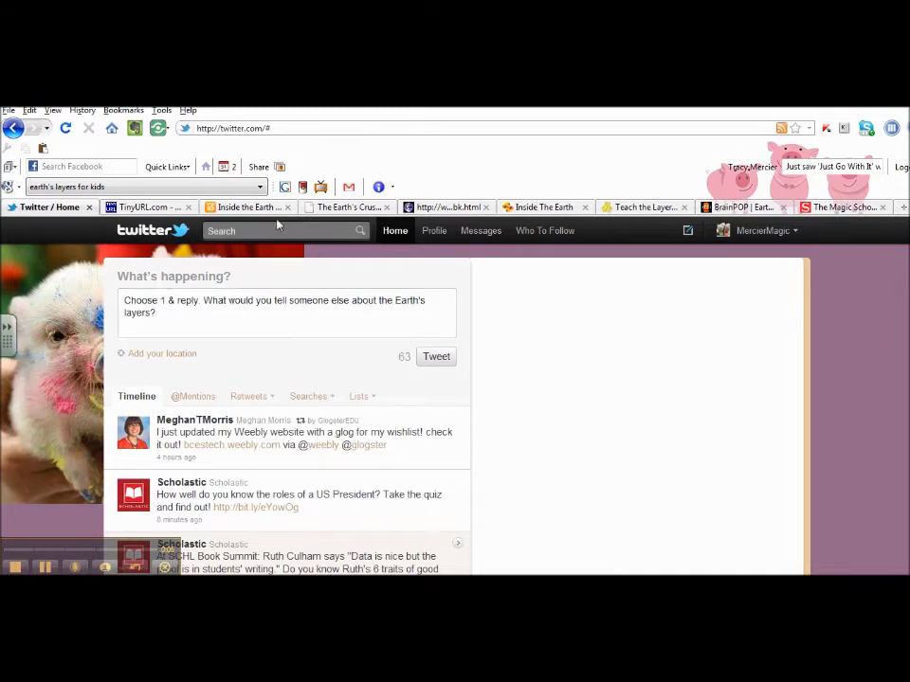
# Step: Shorten the authorSTREAM Inside the Earth presentation address with TinyURL
pyautogui.click(249, 207)
pyautogui.click(340, 128)
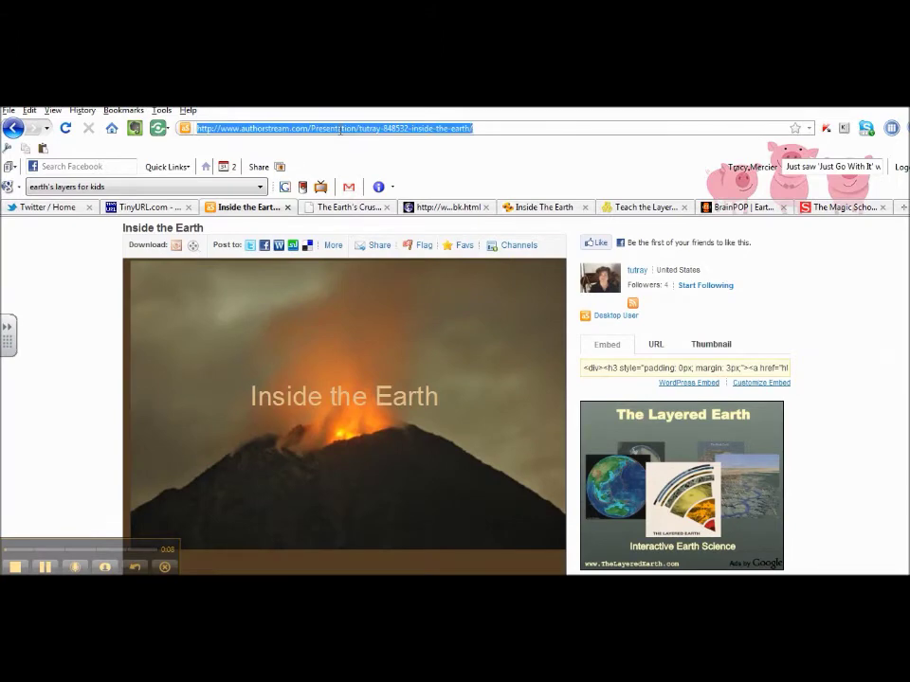
pyautogui.rightClick(360, 130)
pyautogui.click(361, 177)
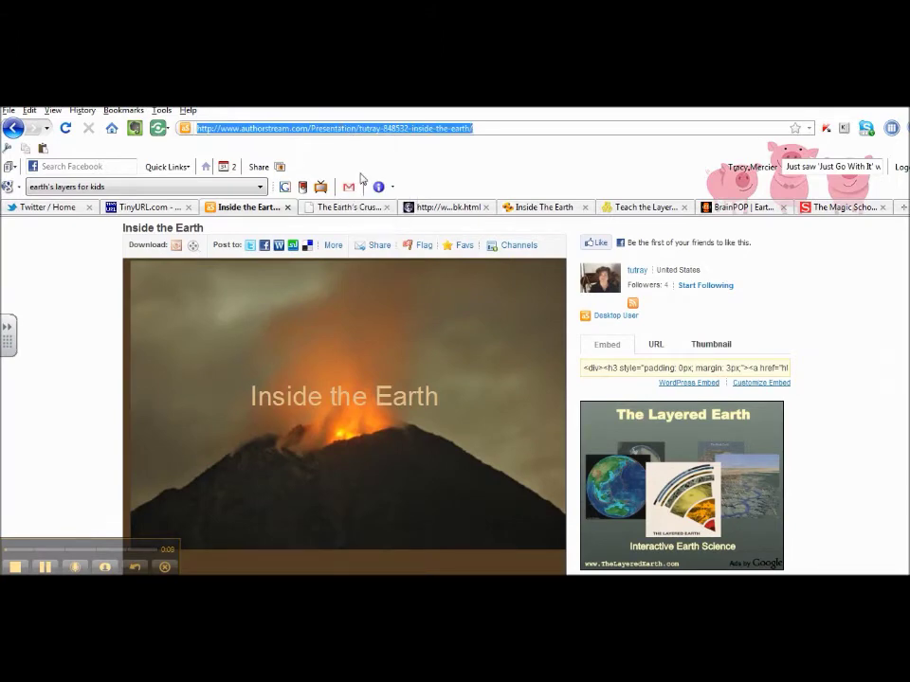
pyautogui.click(144, 207)
pyautogui.tripleClick(398, 526)
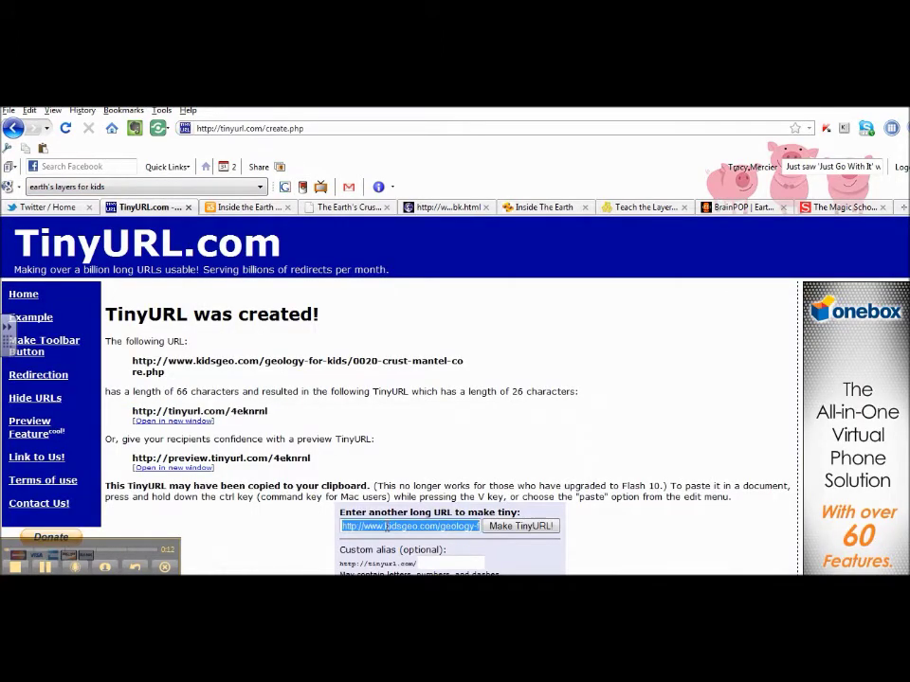
pyautogui.rightClick(384, 524)
pyautogui.click(417, 407)
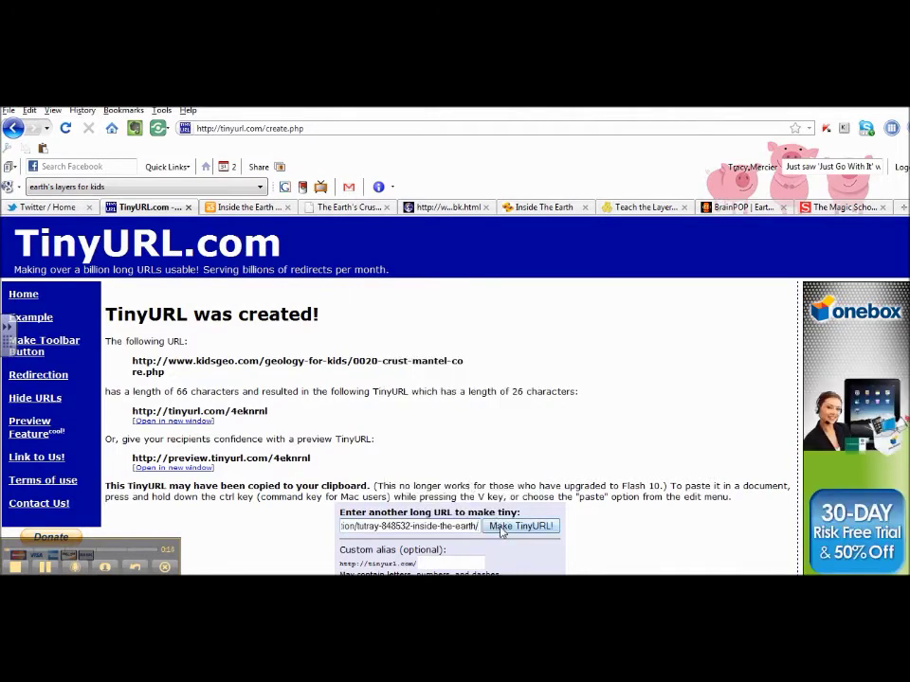
pyautogui.click(502, 527)
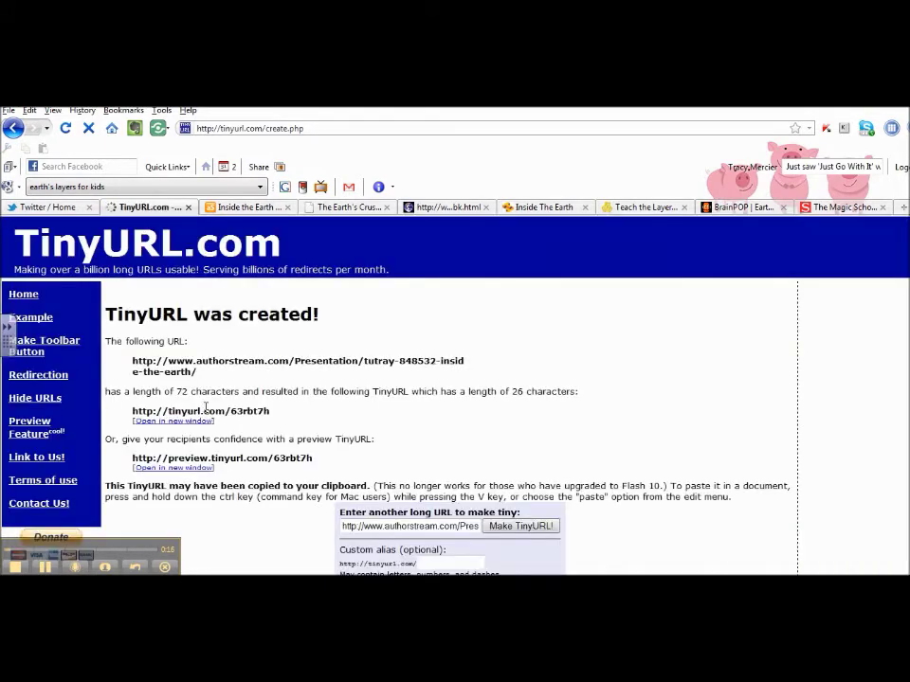
pyautogui.tripleClick(205, 410)
pyautogui.rightClick(220, 414)
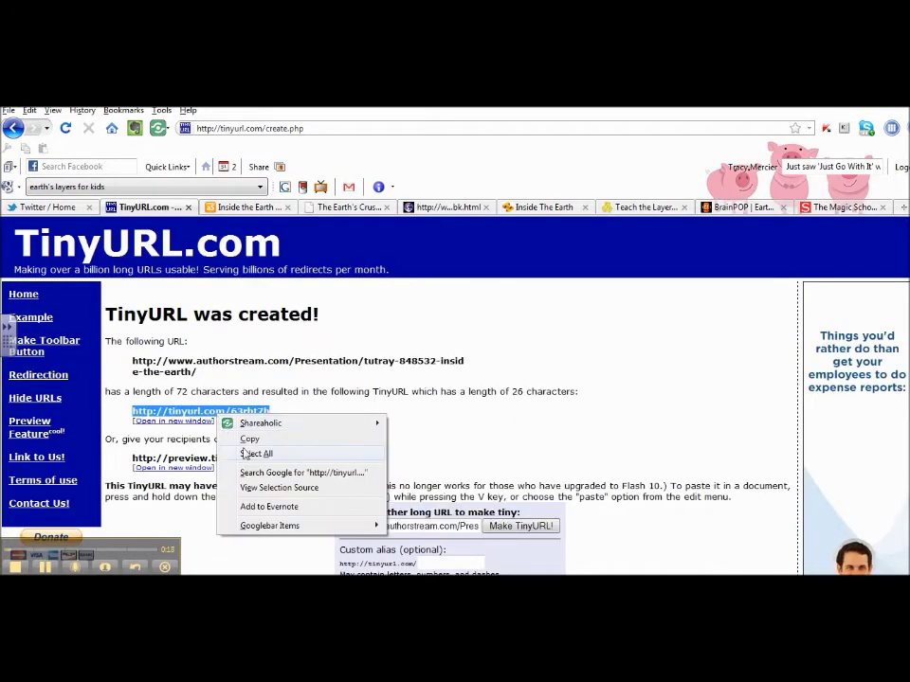
pyautogui.click(249, 439)
pyautogui.hotkey('ctrl', 'shift', 'Tab')
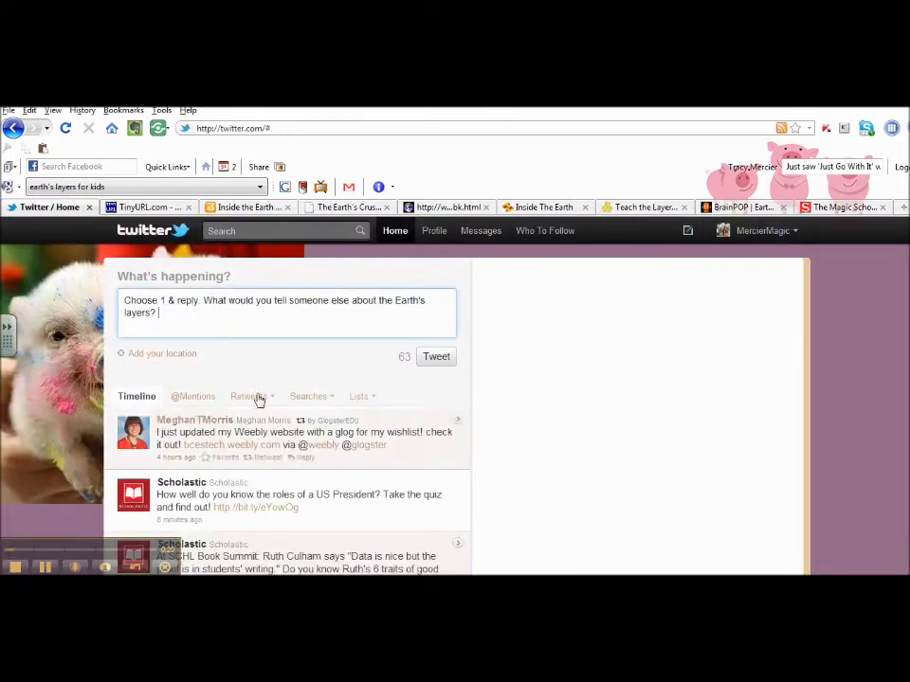
pyautogui.rightClick(201, 312)
pyautogui.click(243, 375)
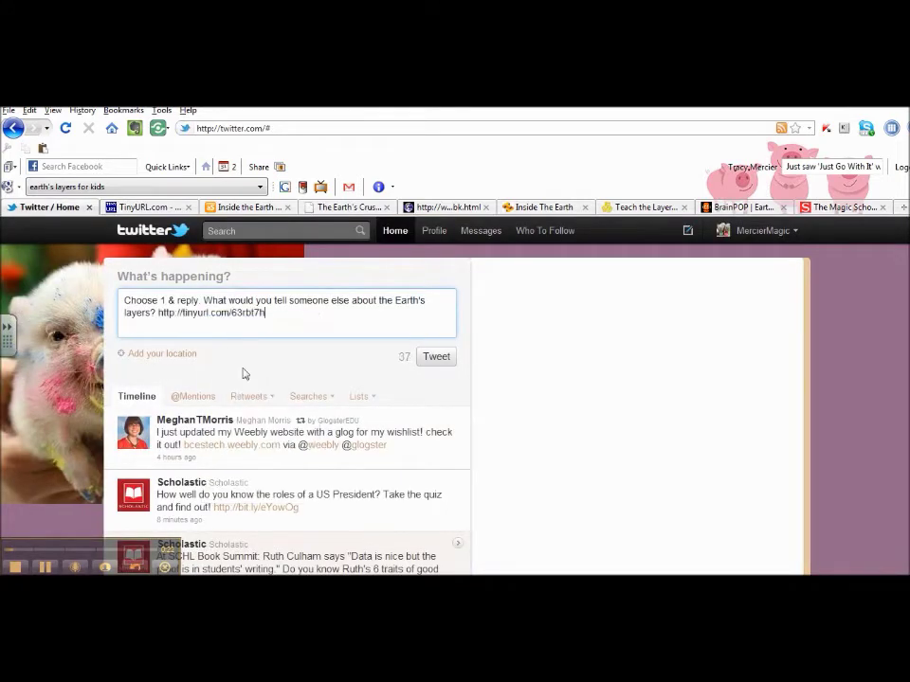
# Step: Shorten the KidsGeo crust, mantle and core page address with TinyURL
pyautogui.click(346, 207)
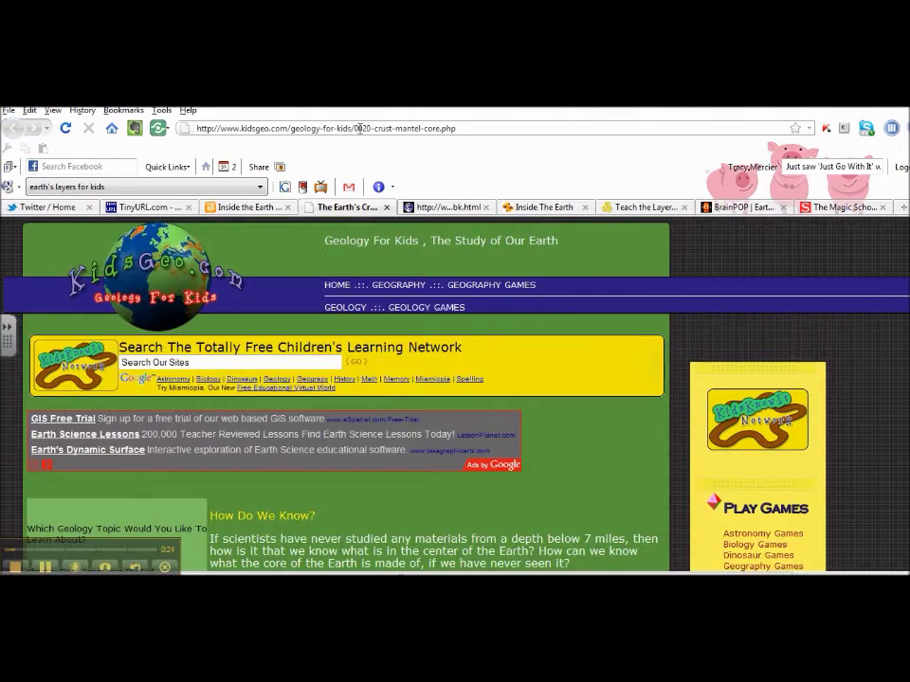
pyautogui.rightClick(360, 130)
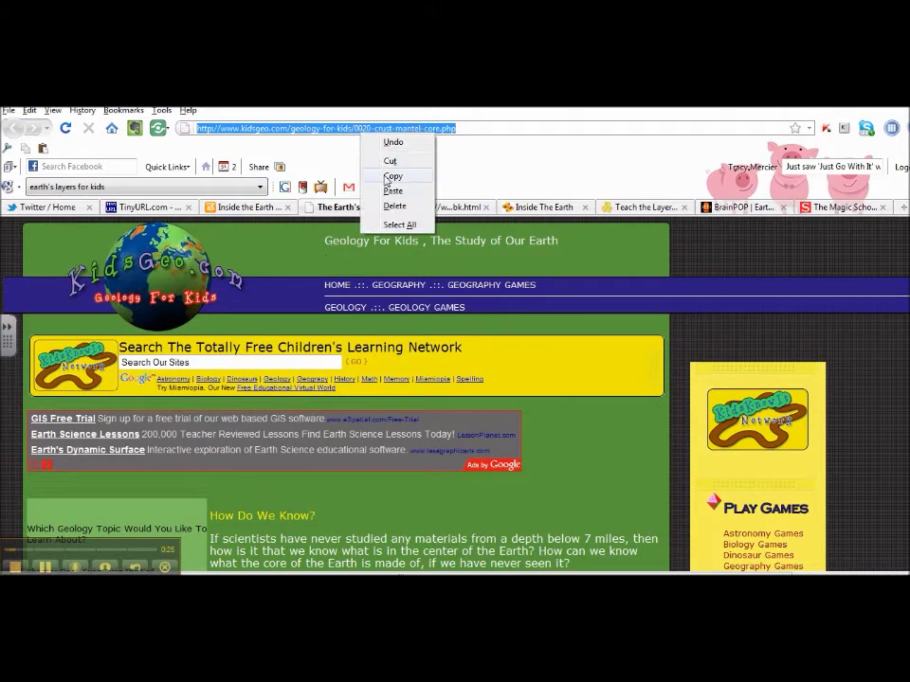
pyautogui.click(384, 178)
pyautogui.click(150, 207)
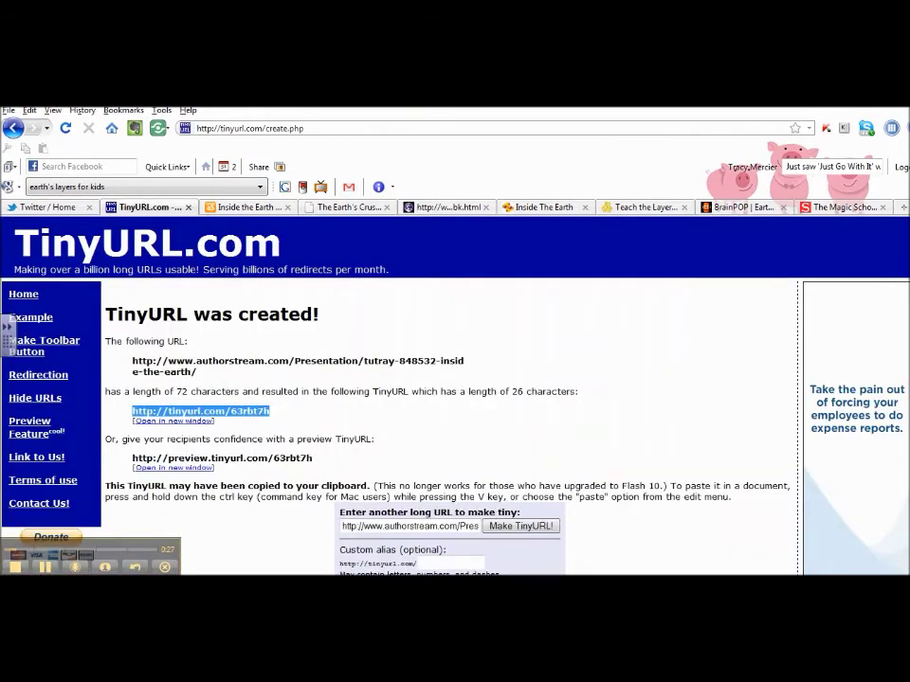
pyautogui.click(407, 526)
pyautogui.rightClick(405, 524)
pyautogui.click(435, 407)
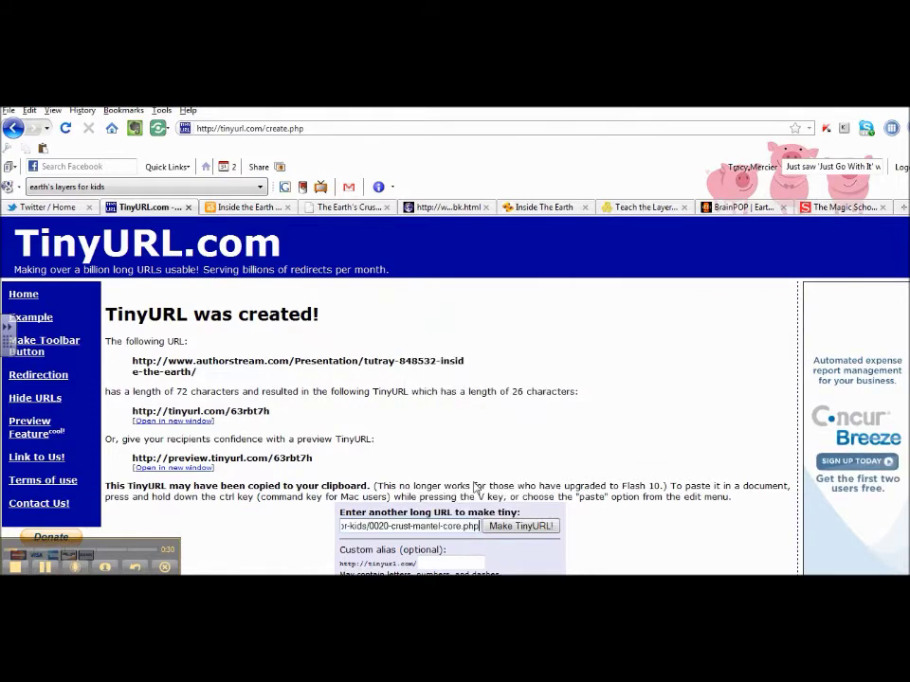
pyautogui.press('Return')
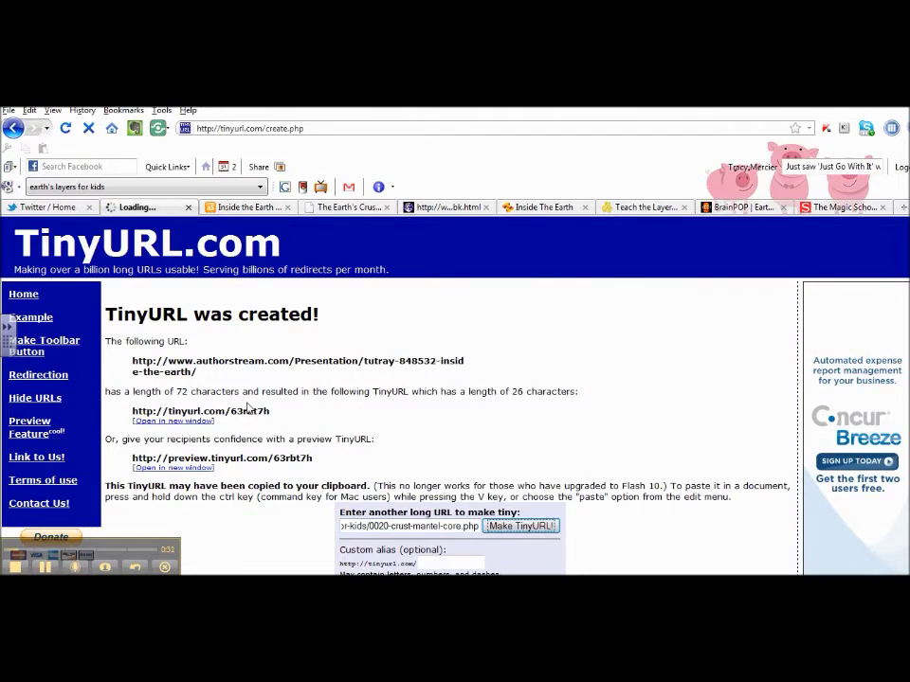
# Step: Copy the new KidsGeo short link and return to the Twitter draft
pyautogui.moveTo(275, 412); pyautogui.dragTo(133, 411)
pyautogui.rightClick(251, 413)
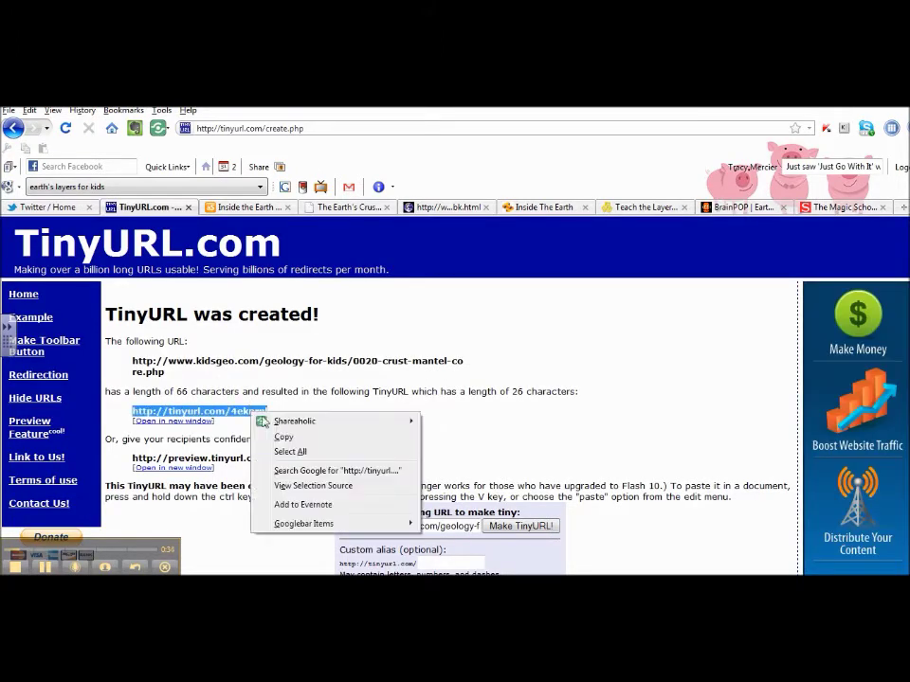
pyautogui.click(283, 436)
pyautogui.click(48, 207)
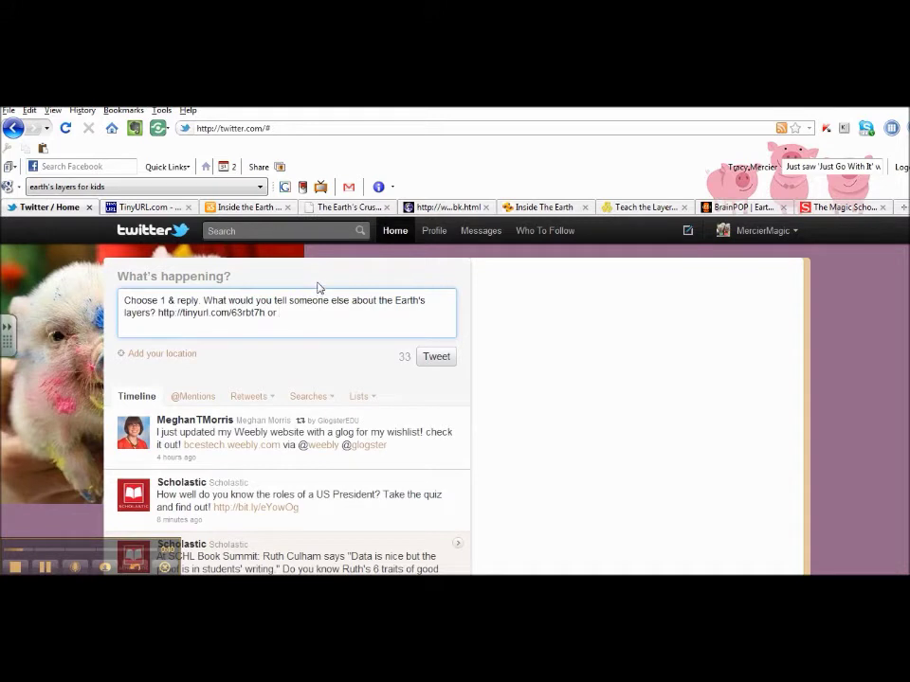
# Step: Paste the KidsGeo short link into the Earth's layers tweet, post it, and view the profile
pyautogui.rightClick(300, 311)
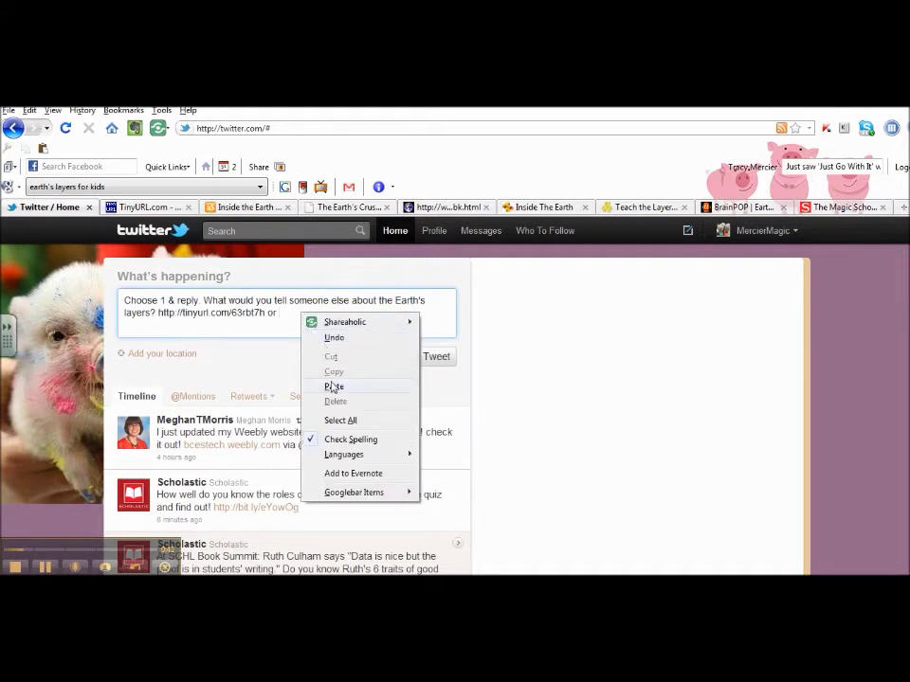
pyautogui.click(330, 385)
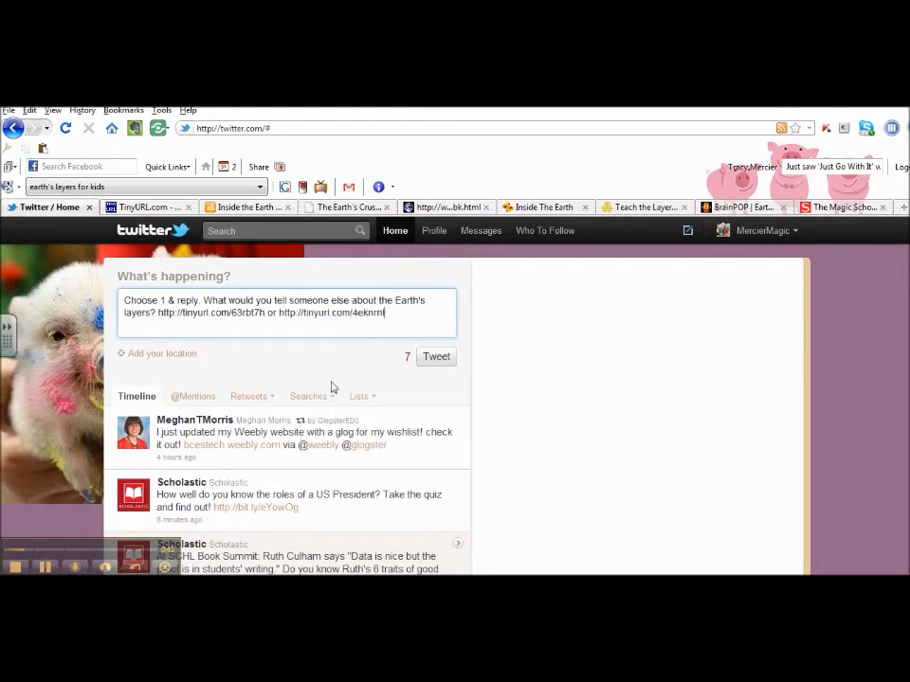
pyautogui.click(437, 363)
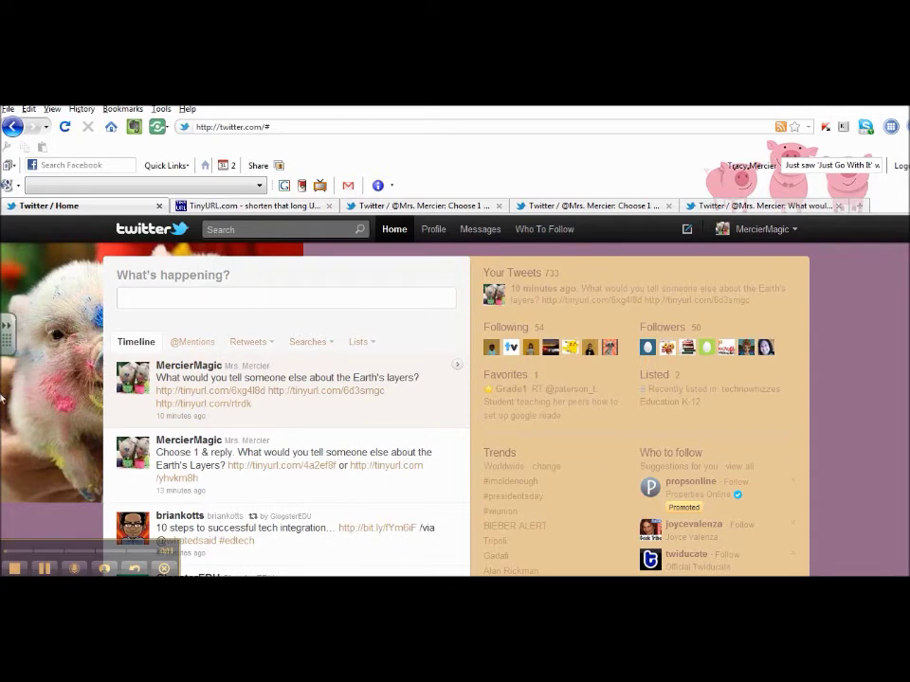
pyautogui.click(501, 281)
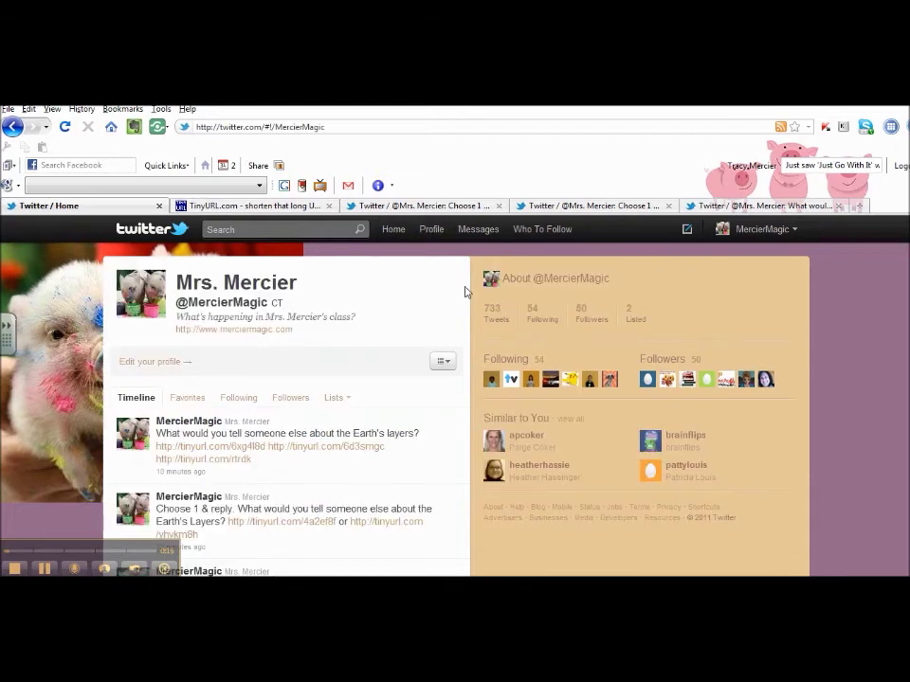
# Step: Open the Earth's-layers tweet with tinyurl.com/63rbt7h and tinyurl.com/4eknrnl on its own status page
pyautogui.scroll(-3, 251, 381)
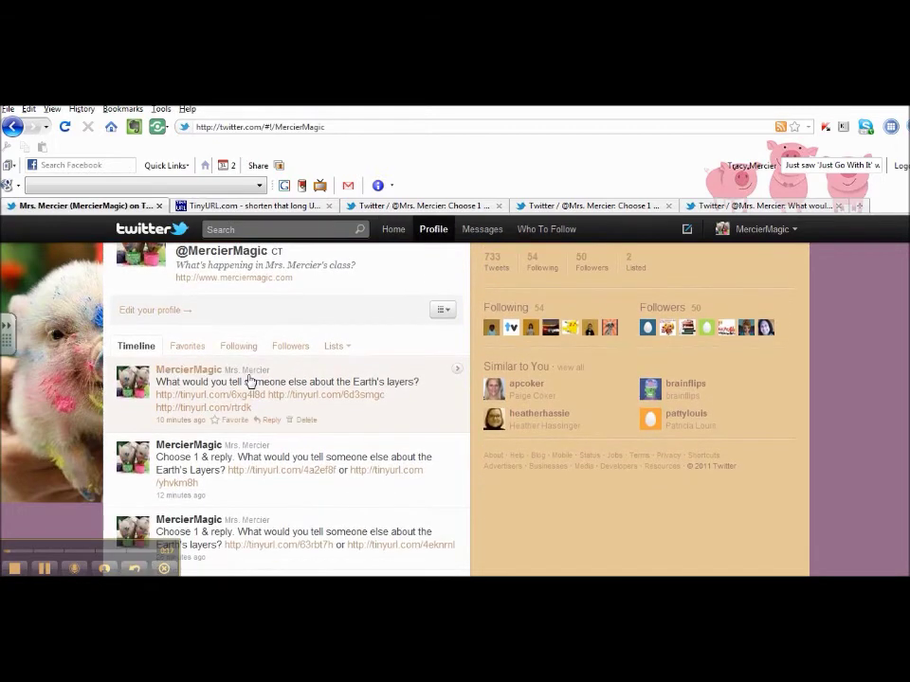
pyautogui.scroll(-2, 248, 379)
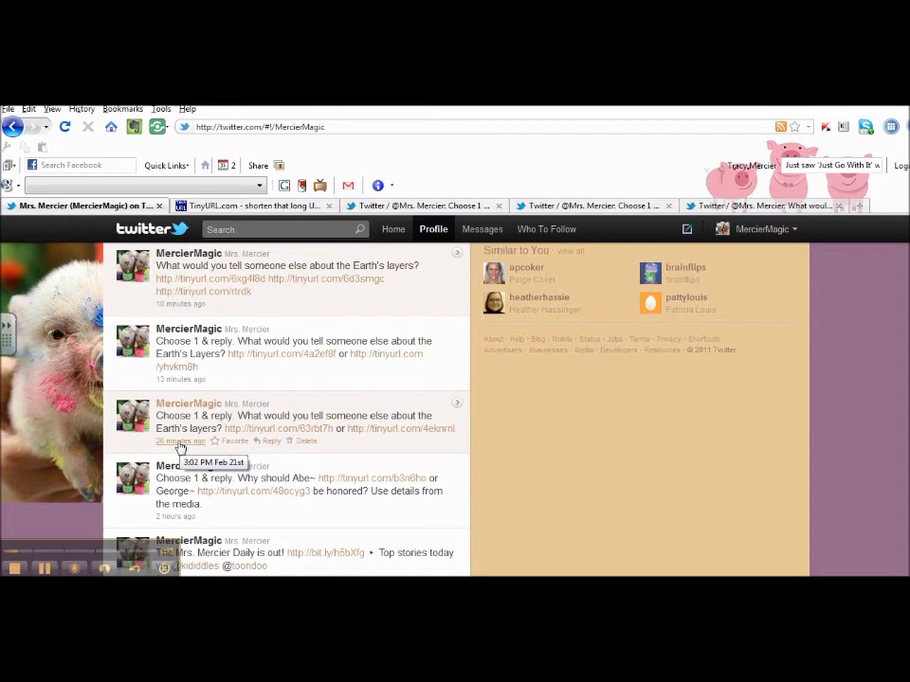
pyautogui.click(180, 443)
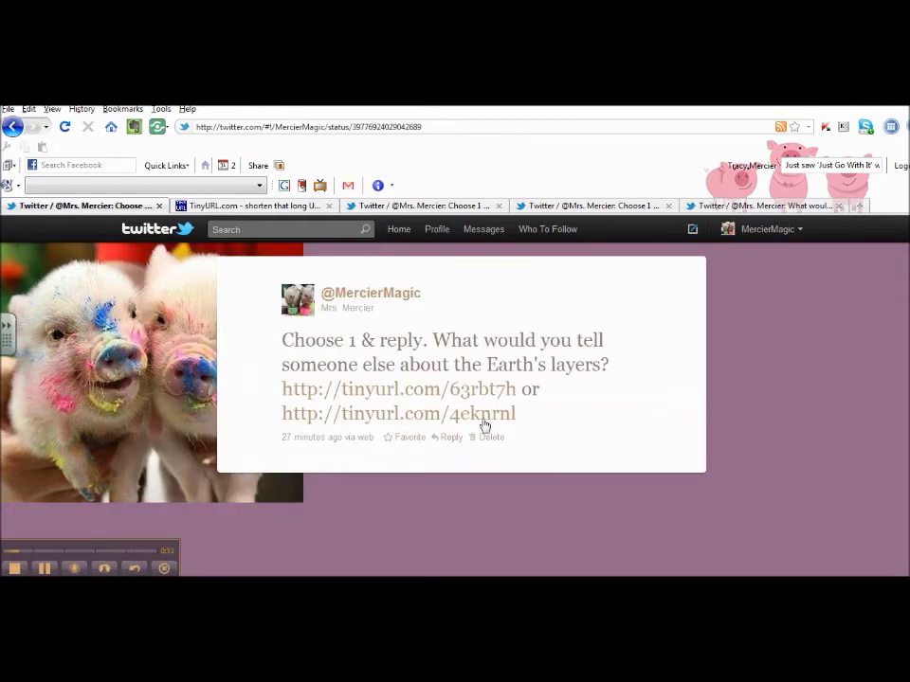
# Step: Copy the web address of the 'Choose 1 & reply' tweet's status page
pyautogui.doubleClick(418, 127)
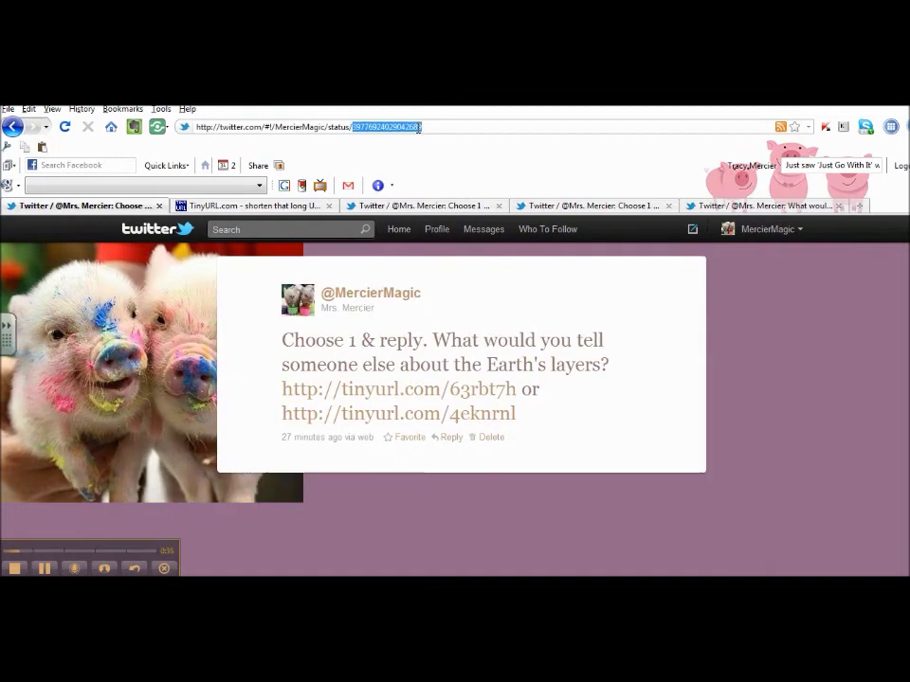
pyautogui.click(414, 127)
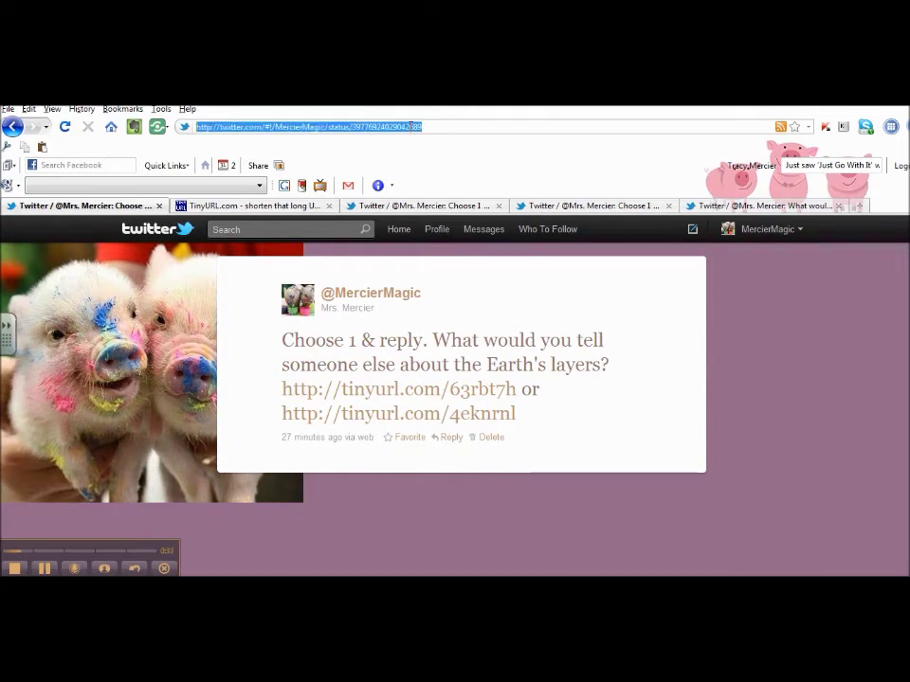
pyautogui.rightClick(407, 126)
pyautogui.click(439, 172)
pyautogui.hotkey('ctrl', 'Tab')
pyautogui.hotkey('ctrl', 'Tab')
# Step: Paste the tweet address into the other tab, then return to the Home timeline
pyautogui.click(399, 126)
pyautogui.doubleClick(400, 127)
pyautogui.click(396, 127)
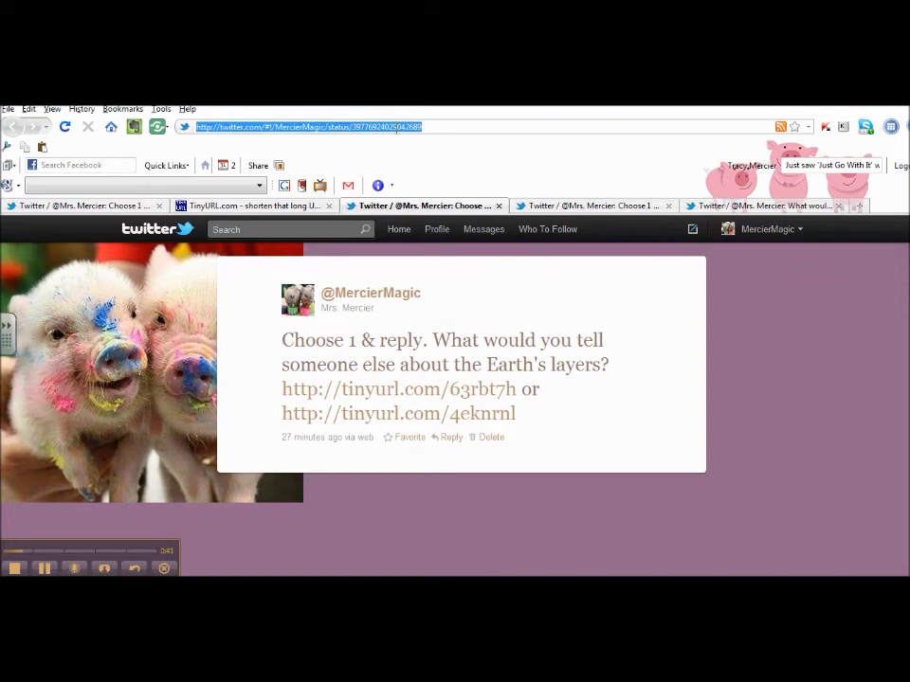
pyautogui.rightClick(409, 127)
pyautogui.click(416, 185)
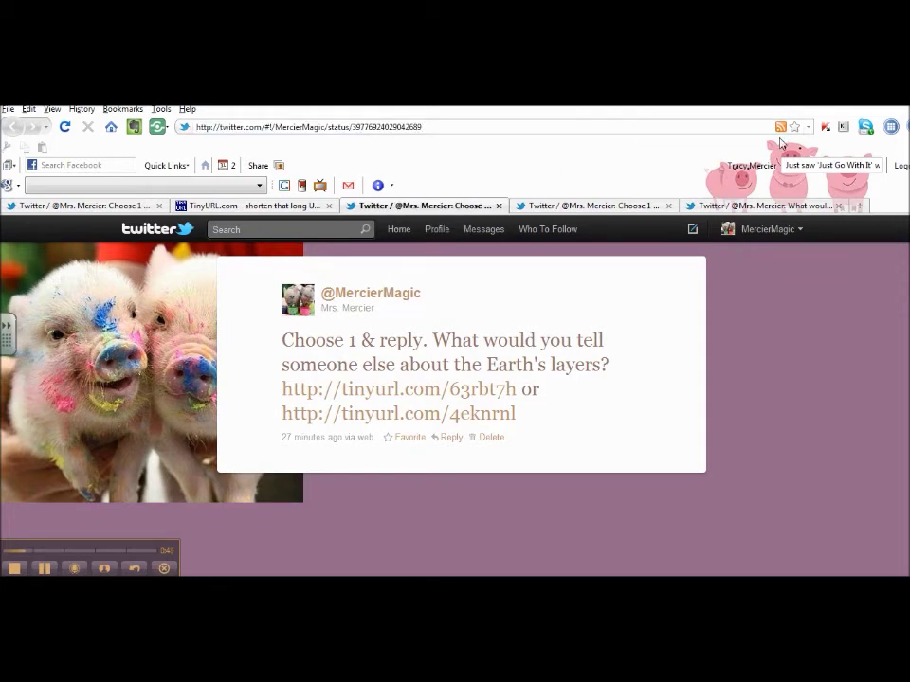
pyautogui.click(73, 207)
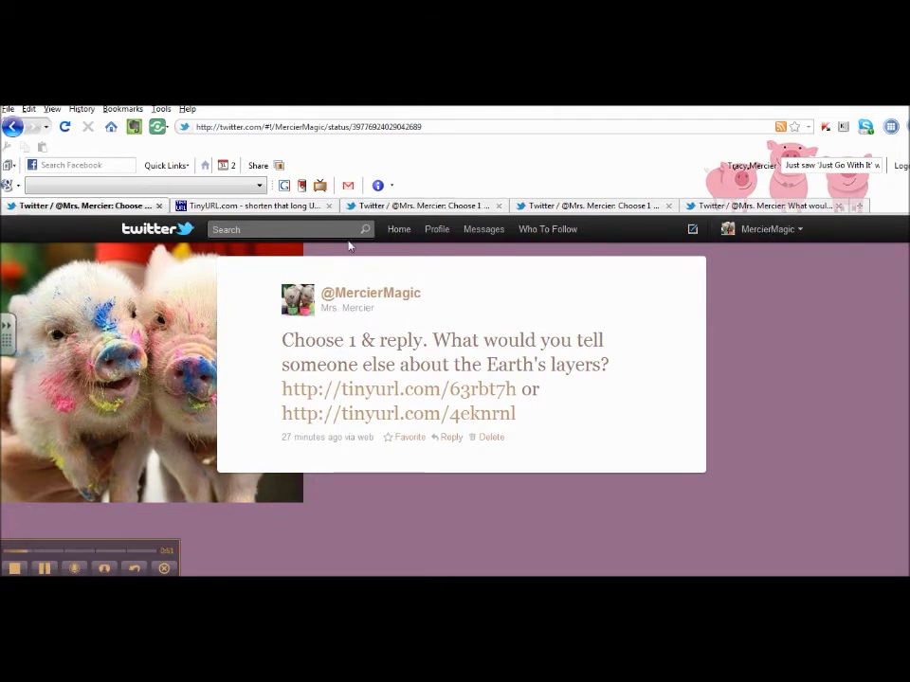
pyautogui.click(398, 232)
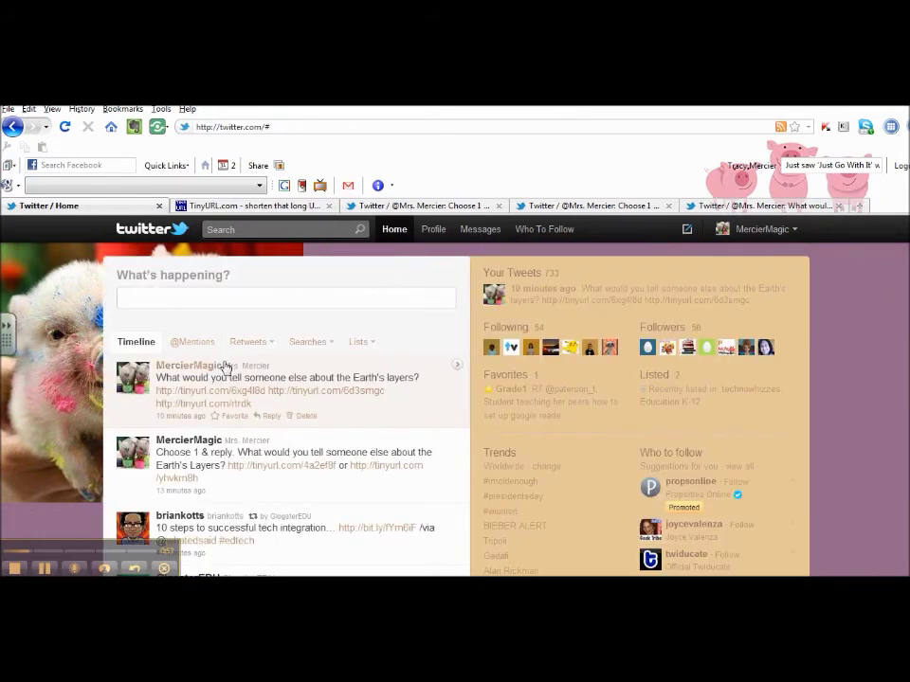
# Step: Copy the second Earth's-layers tweet's address into the fourth tab, then return to Home
pyautogui.click(174, 492)
pyautogui.click(369, 128)
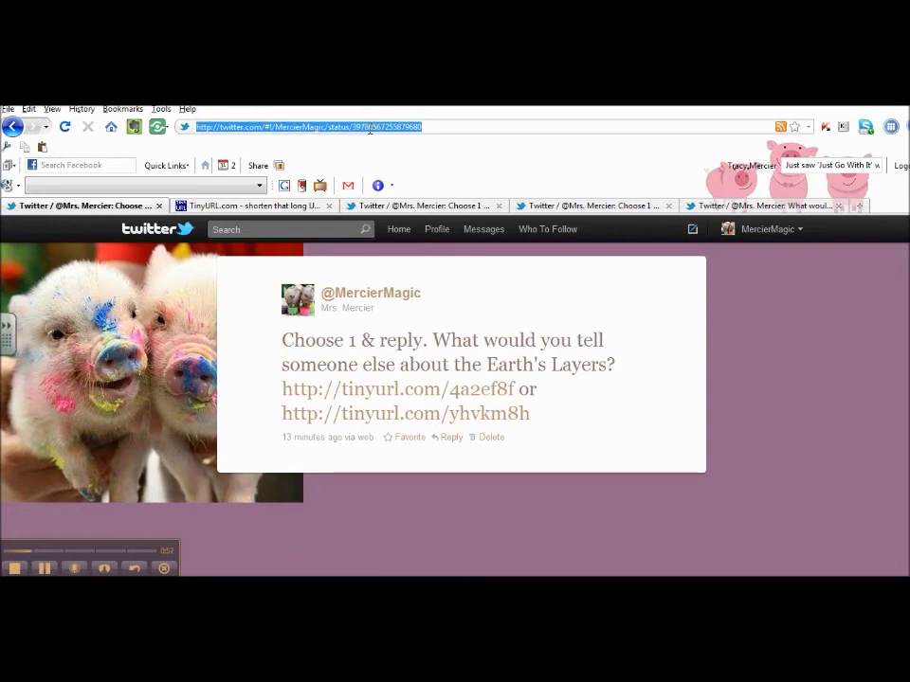
pyautogui.rightClick(370, 130)
pyautogui.click(397, 176)
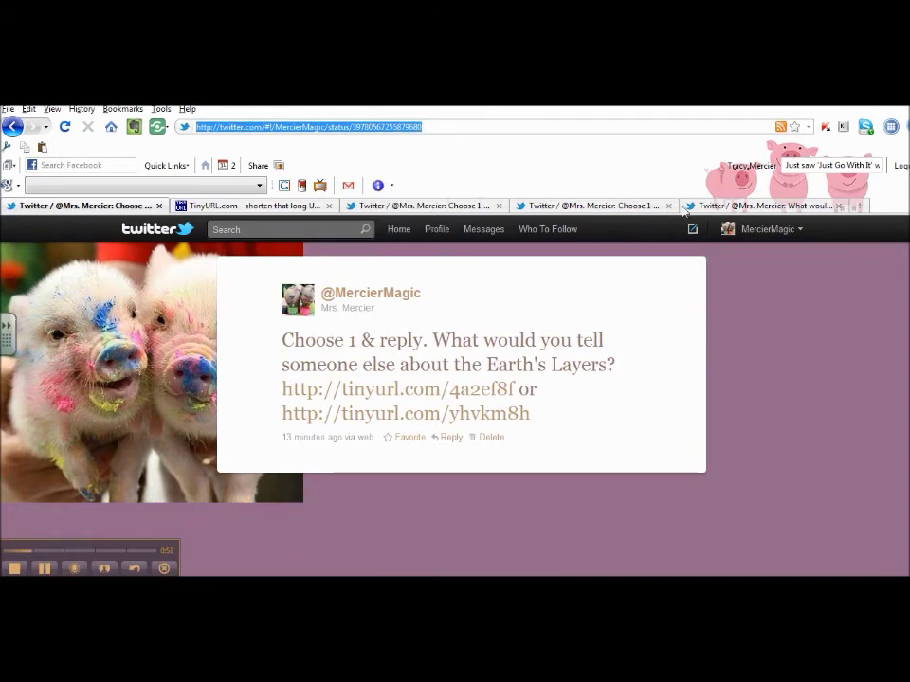
pyautogui.click(574, 205)
pyautogui.click(471, 128)
pyautogui.rightClick(471, 128)
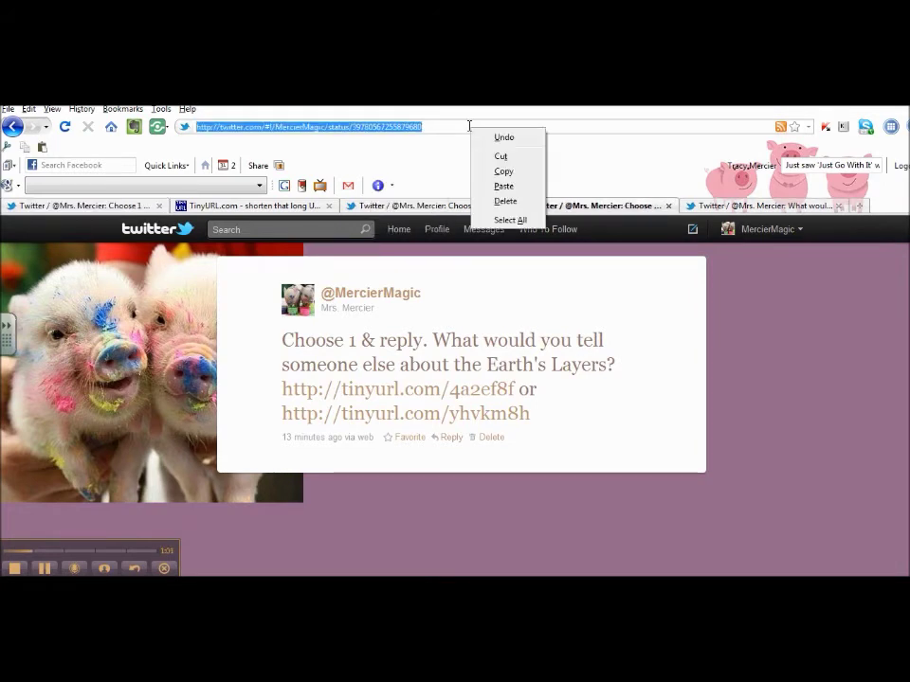
pyautogui.click(490, 186)
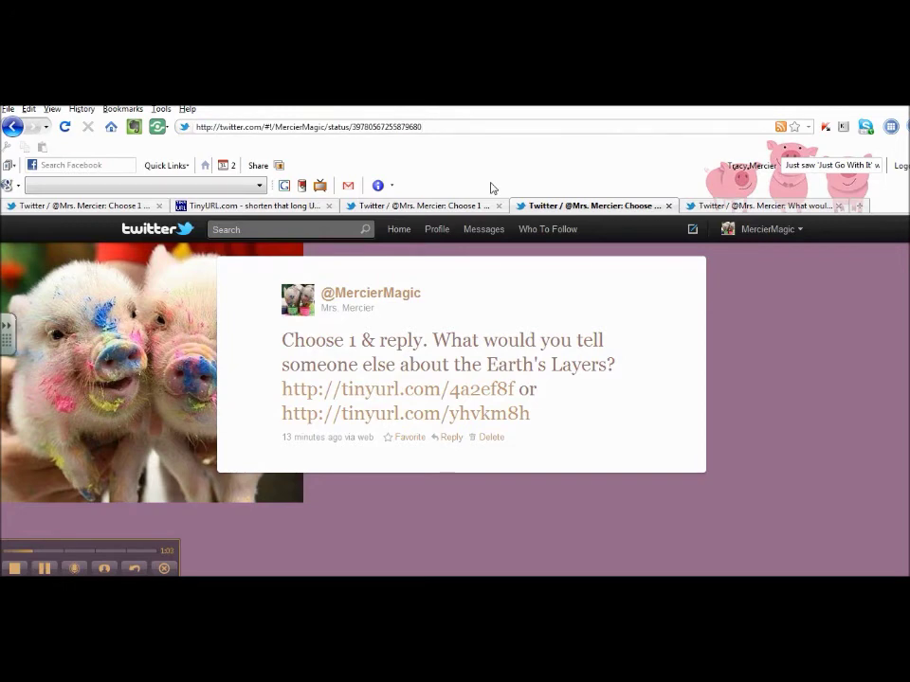
pyautogui.click(98, 206)
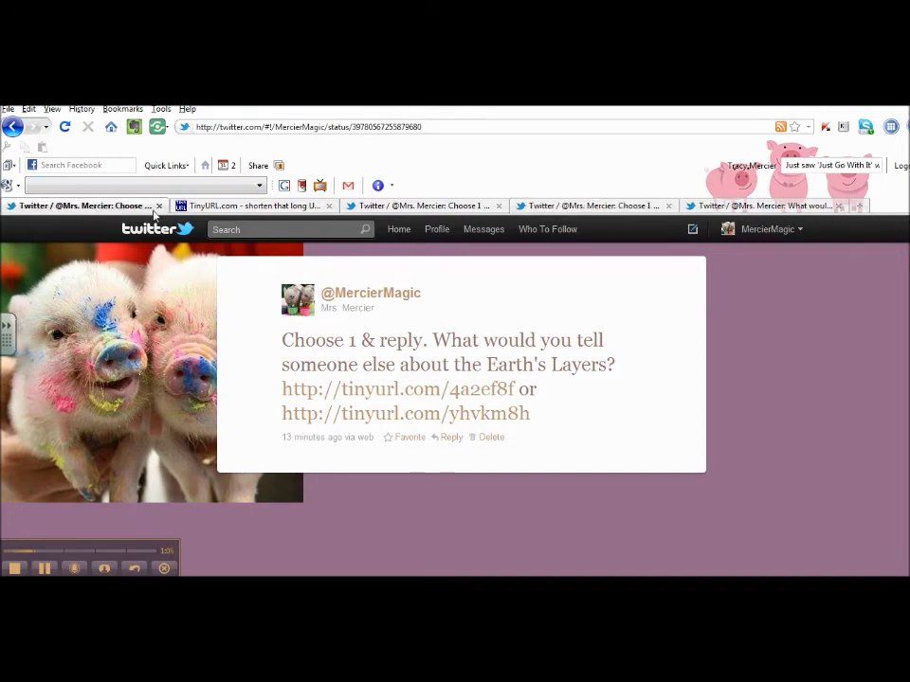
pyautogui.click(396, 229)
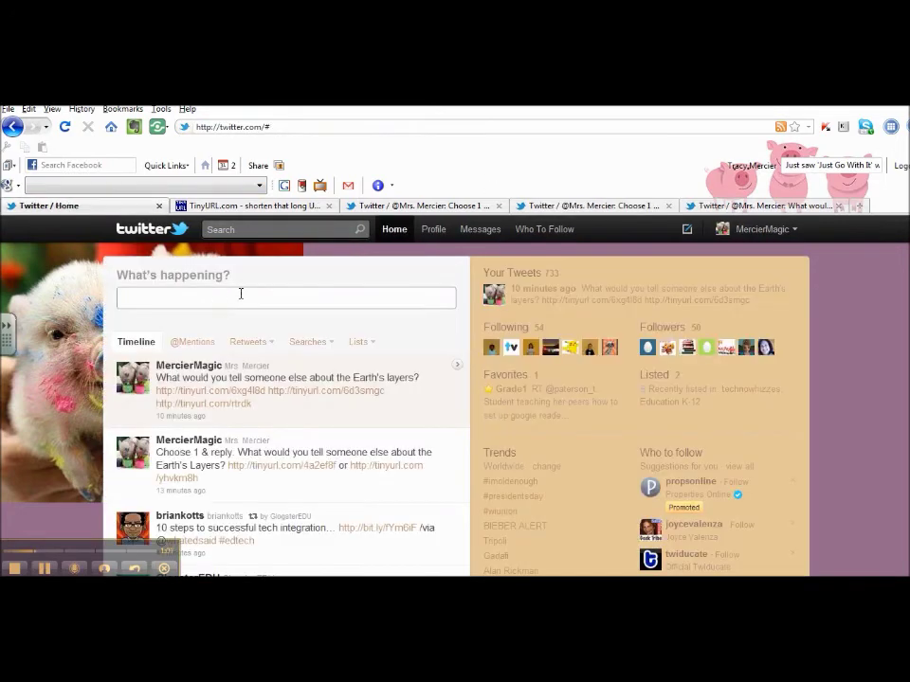
# Step: Copy the newest Earth's-layers tweet's address into the last tab, then return to Home
pyautogui.click(180, 416)
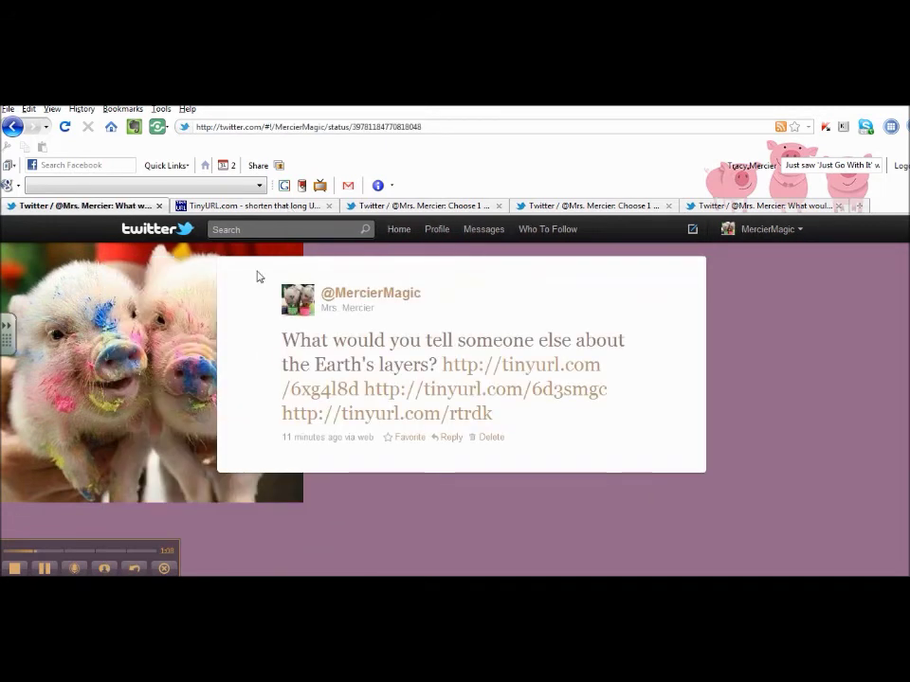
pyautogui.tripleClick(374, 126)
pyautogui.rightClick(374, 126)
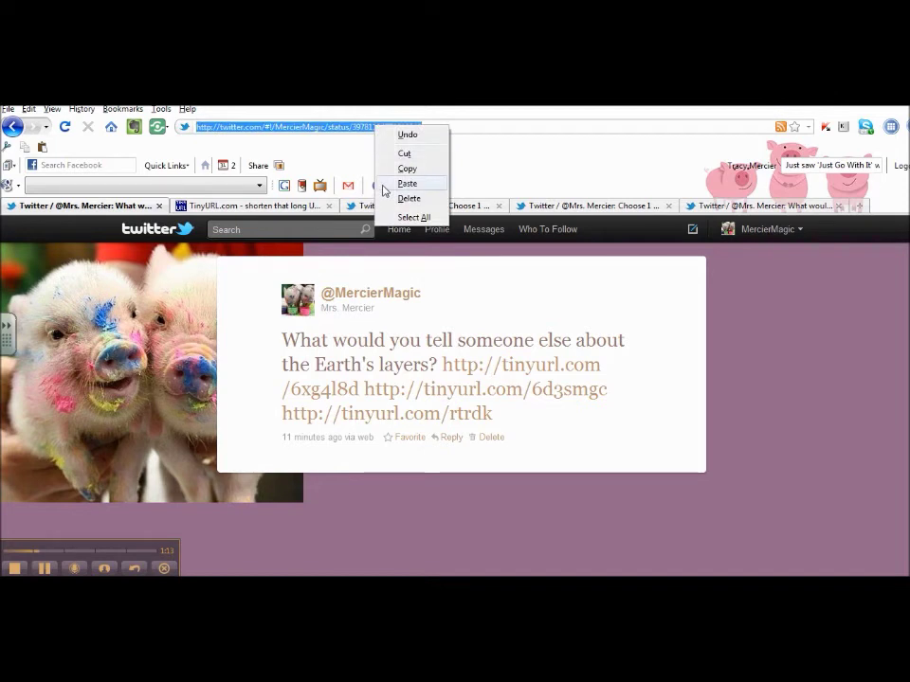
pyautogui.click(406, 168)
pyautogui.click(720, 206)
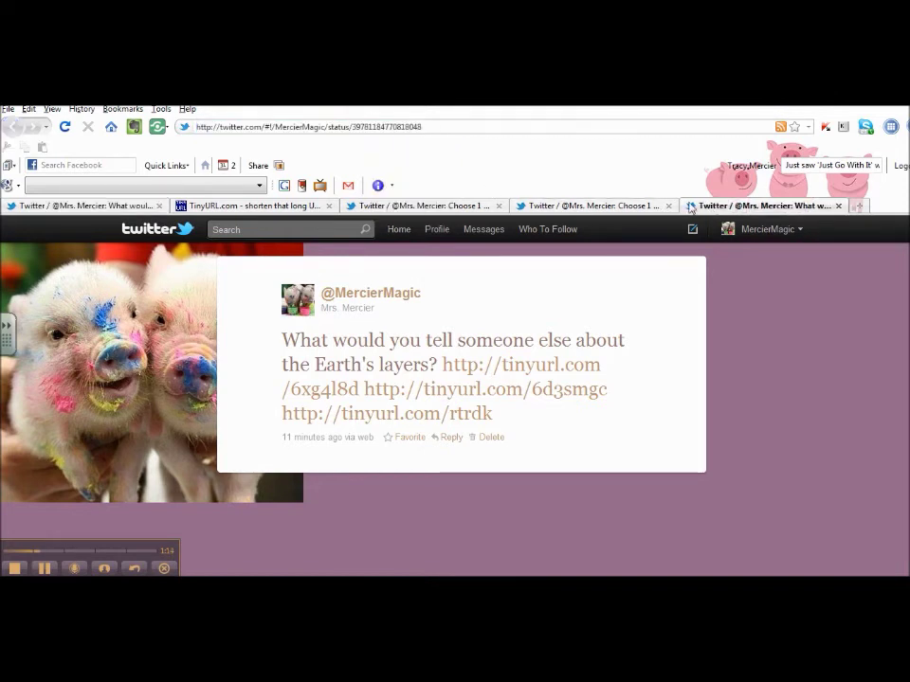
pyautogui.tripleClick(409, 127)
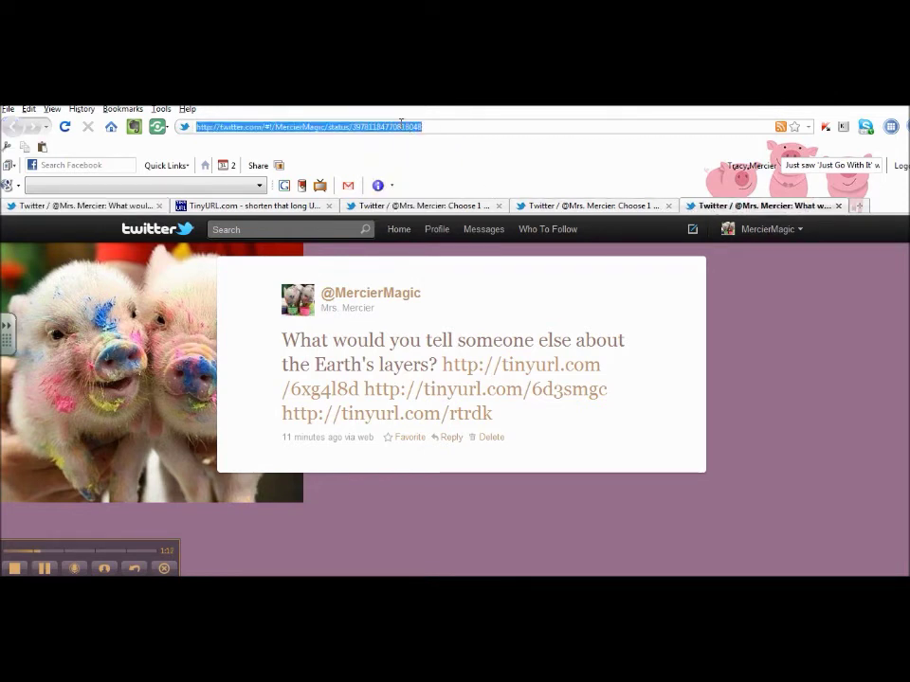
pyautogui.rightClick(401, 123)
pyautogui.click(434, 182)
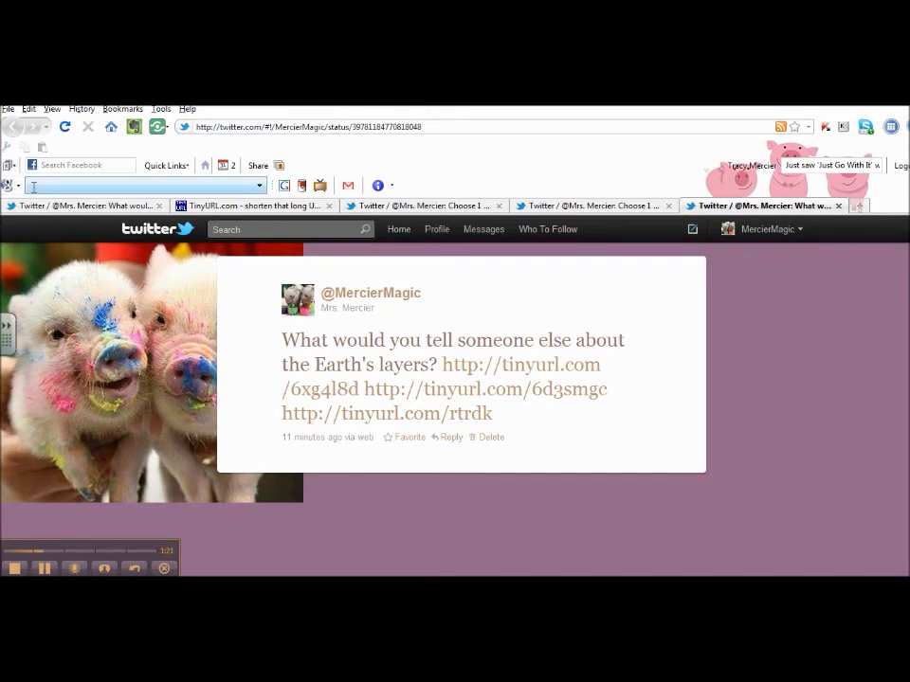
pyautogui.click(91, 208)
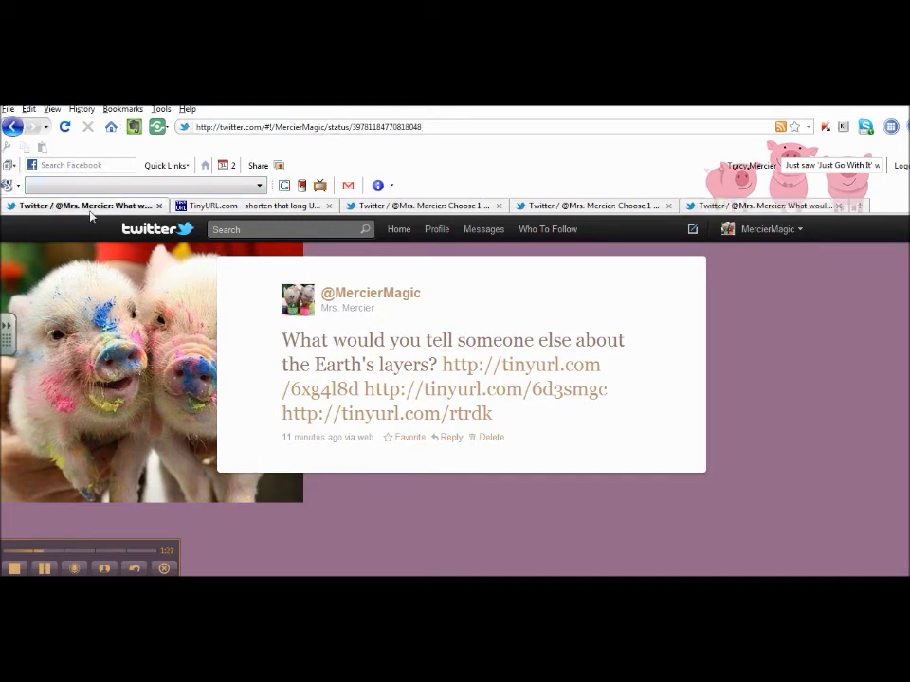
pyautogui.click(398, 230)
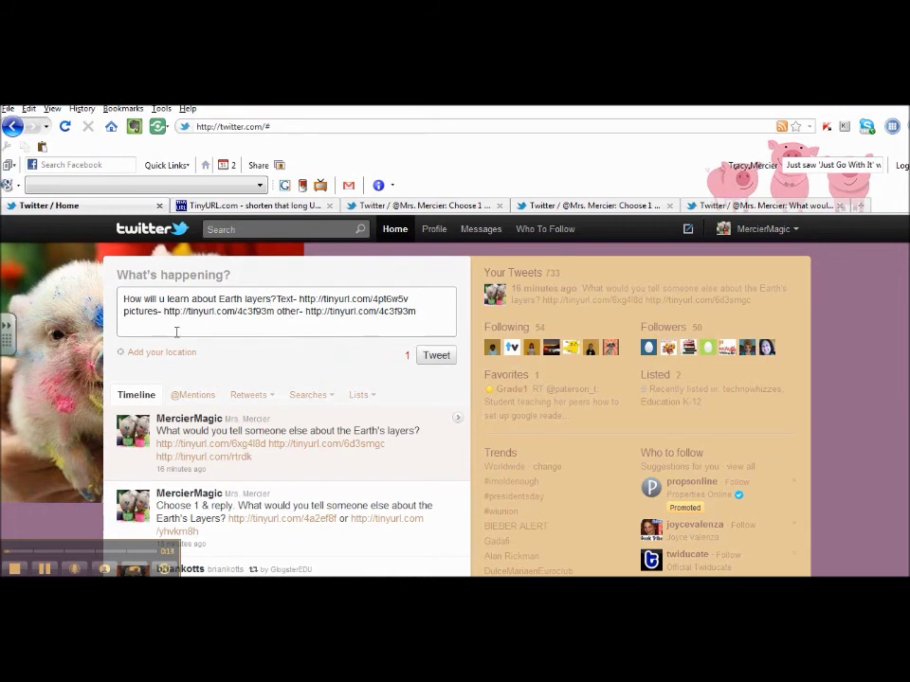
# Step: Check the pictures TinyURL link in the 'How will u learn about Earth layers?' draft
pyautogui.moveTo(166, 311); pyautogui.dragTo(382, 314)
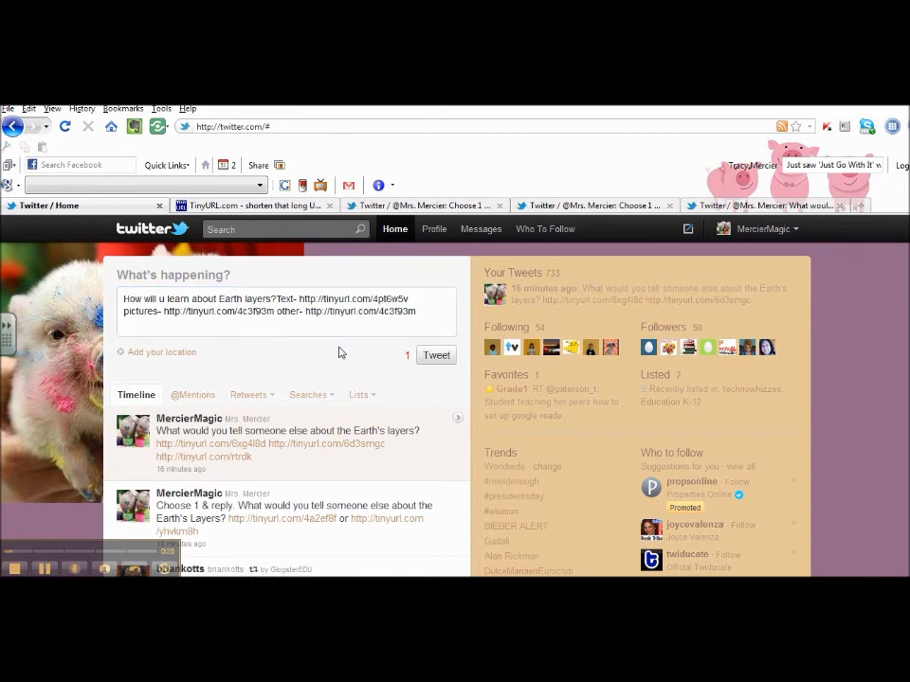
pyautogui.click(360, 325)
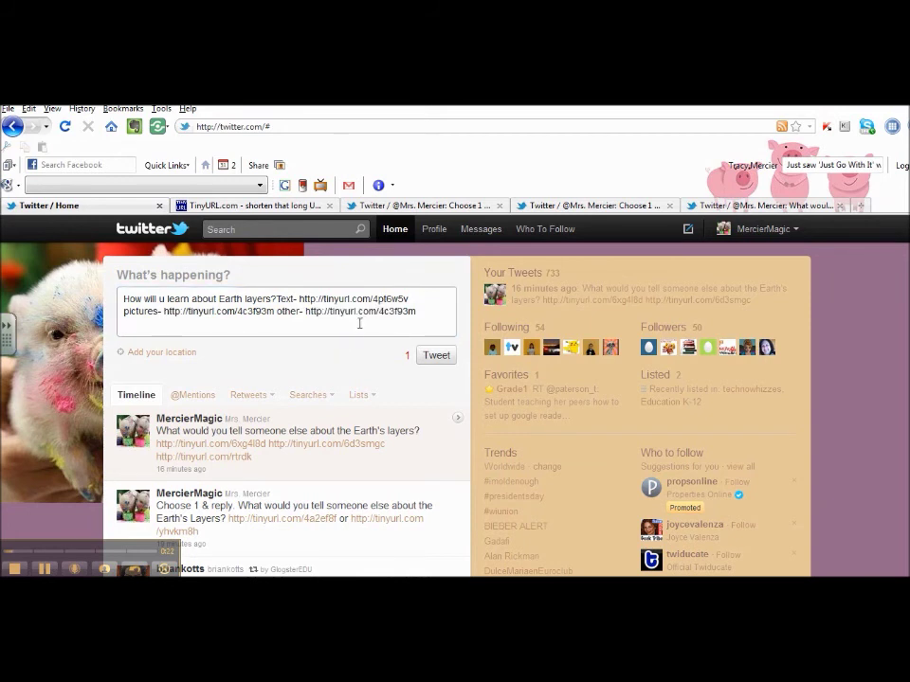
# Step: Post the 'How will u learn about Earth layers?' tweet and mark it as a favorite
pyautogui.click(428, 356)
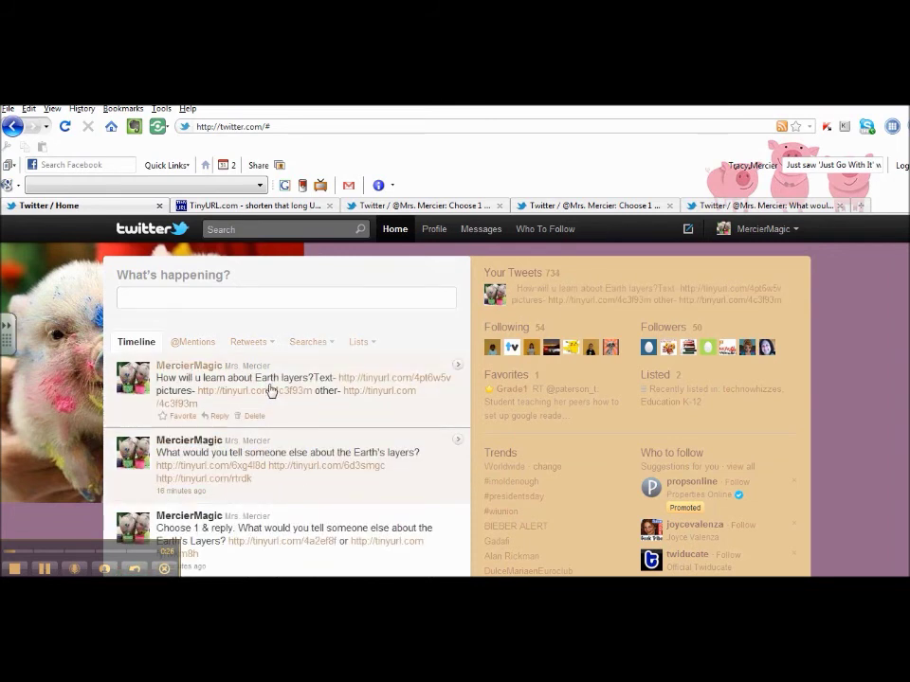
pyautogui.click(168, 418)
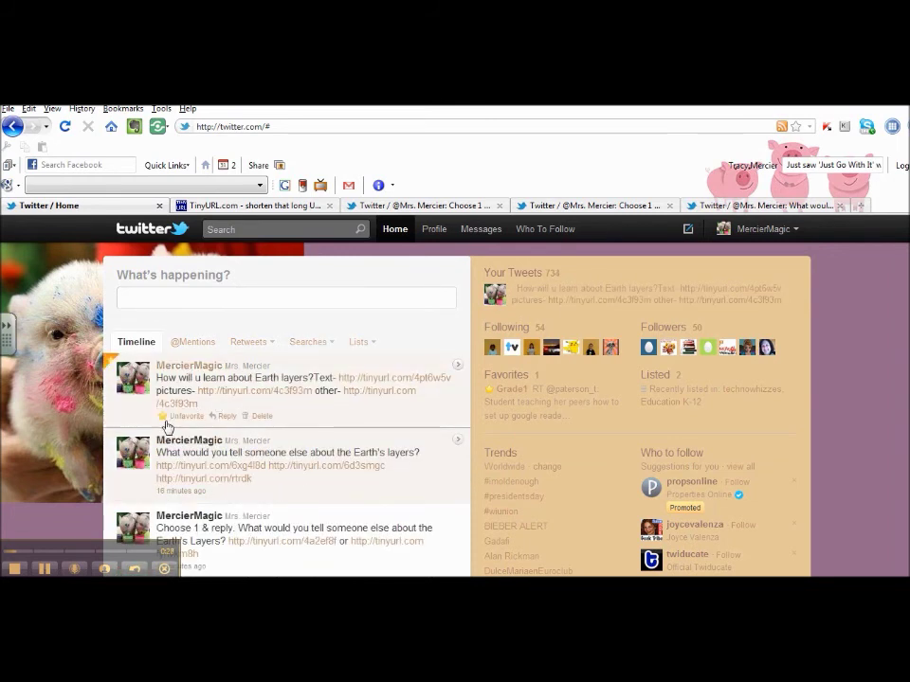